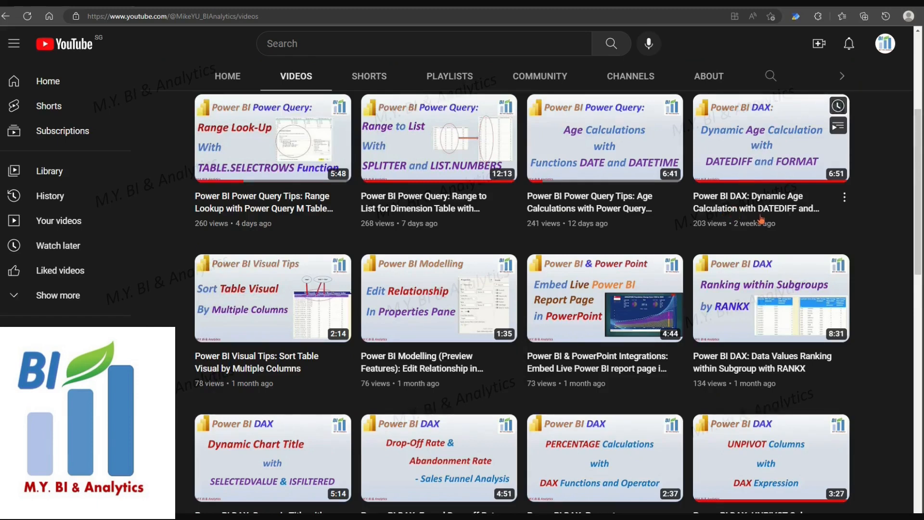
Step: Examine the Record Age column's DAX formula in the Blood Pressure list table and the data in the BP Chart by Age table
{"action": "mouse_move", "coordinate": [473, 203]}
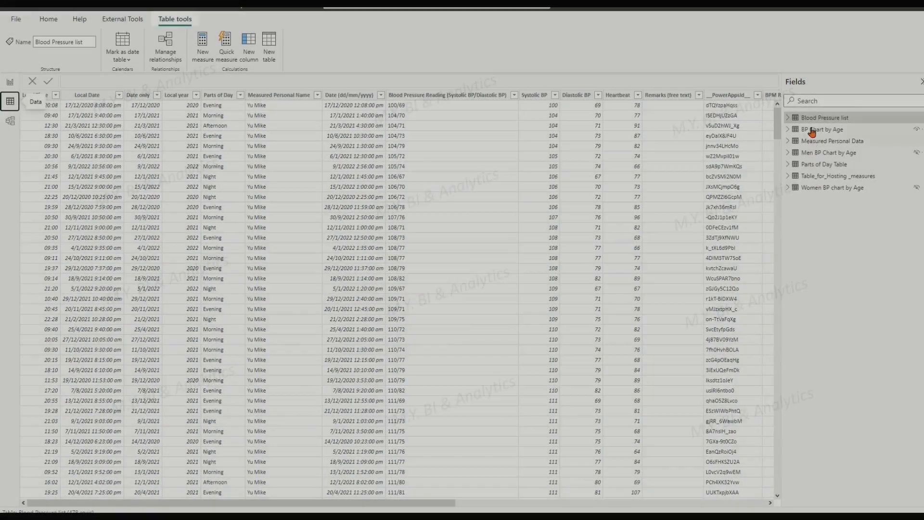
{"action": "left_click_drag", "start_coordinate": [439, 503], "coordinate": [766, 505]}
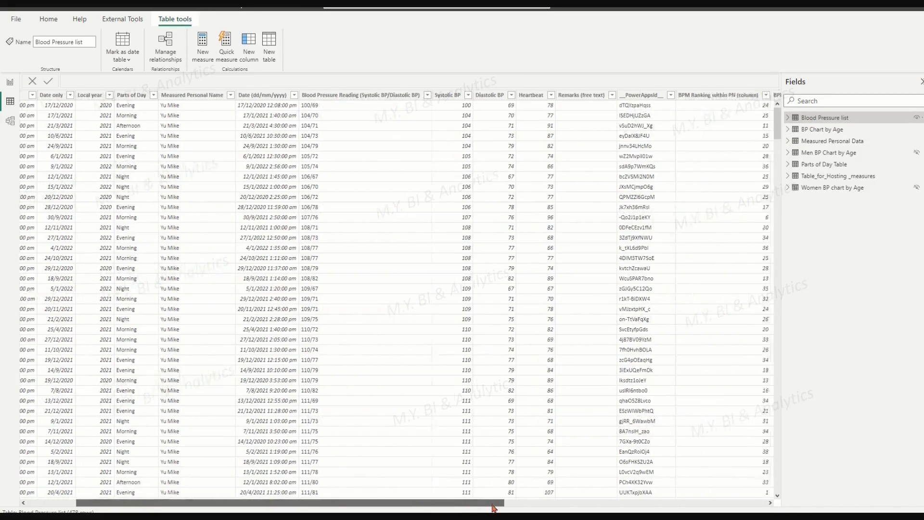
{"action": "left_click", "coordinate": [574, 95]}
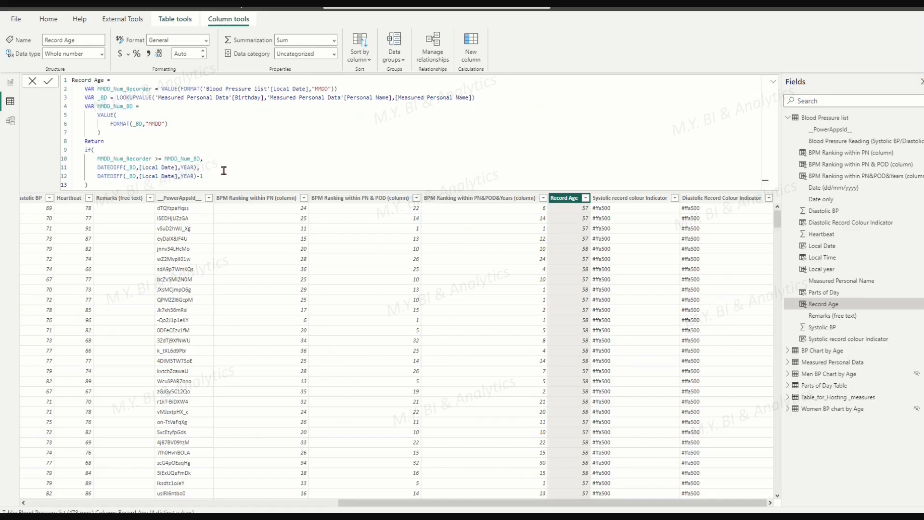
{"action": "left_click", "coordinate": [821, 352]}
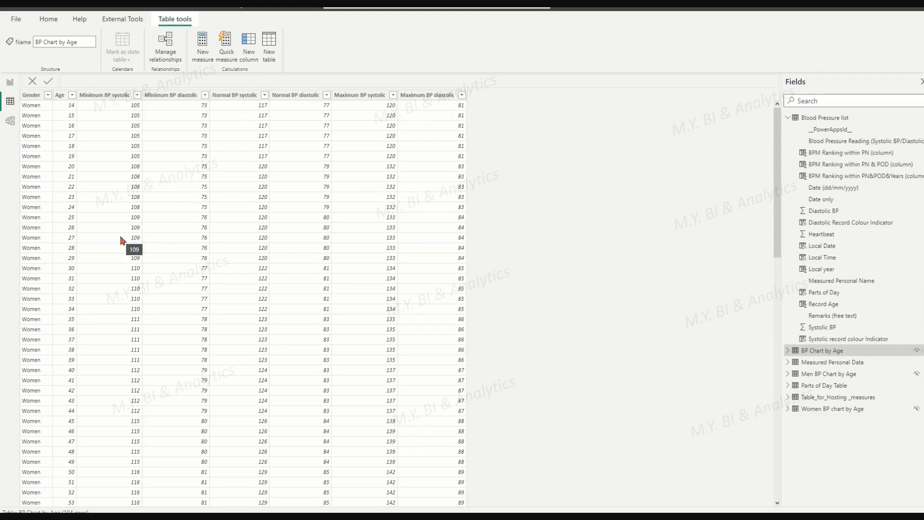
Step: Inspect the formulas of the Diastolic Record Colour Codes and Systolic record colour Codes columns in the data model
{"action": "left_click", "coordinate": [11, 123]}
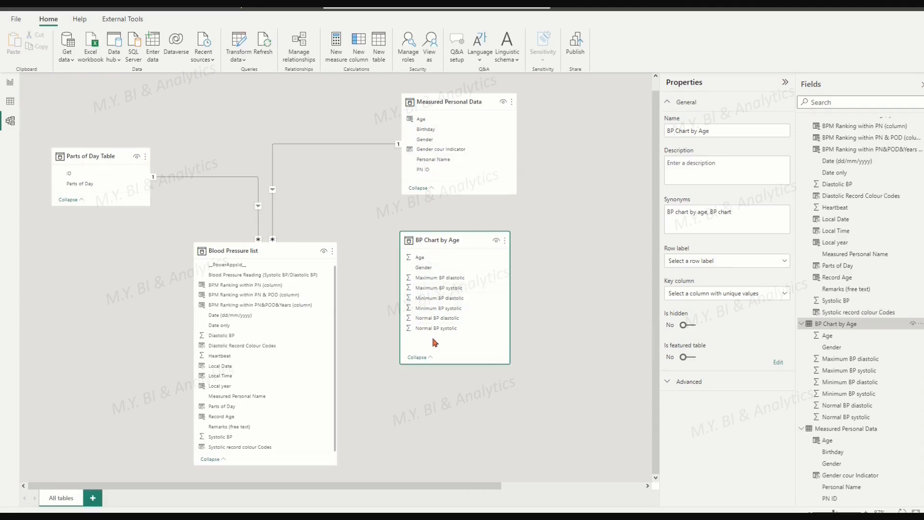
{"action": "left_click", "coordinate": [244, 347]}
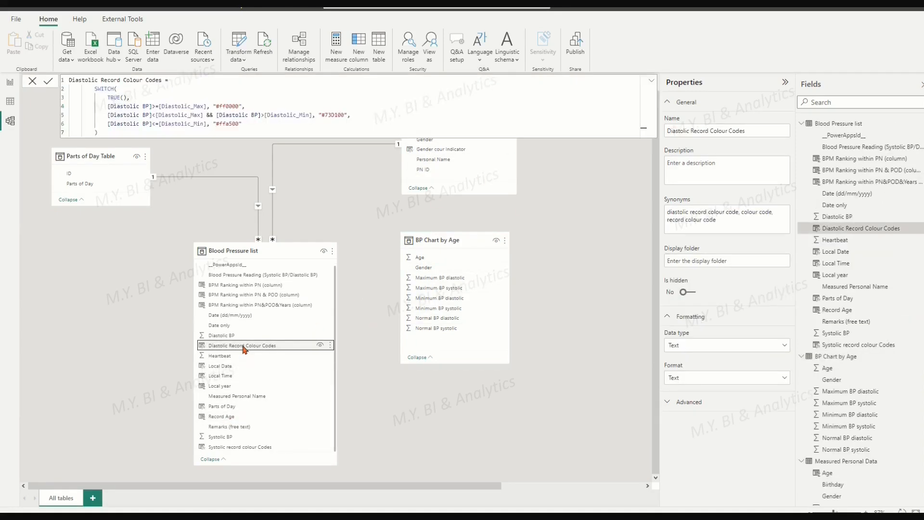
{"action": "left_click", "coordinate": [246, 447]}
Step: Review the colour code values alongside the other columns in the Blood Pressure list table data
{"action": "left_click", "coordinate": [10, 101]}
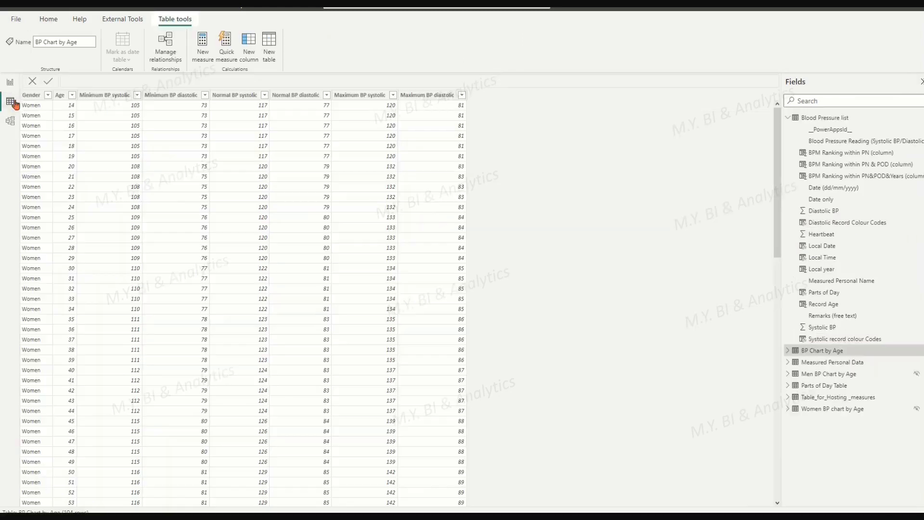
{"action": "left_click", "coordinate": [820, 118]}
{"action": "left_click_drag", "start_coordinate": [451, 503], "coordinate": [788, 503]}
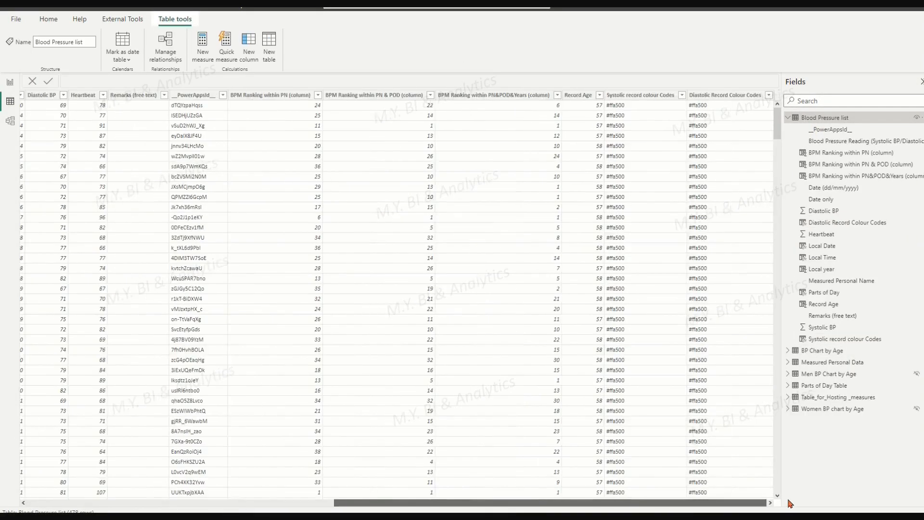
{"action": "left_click_drag", "start_coordinate": [678, 503], "coordinate": [514, 509]}
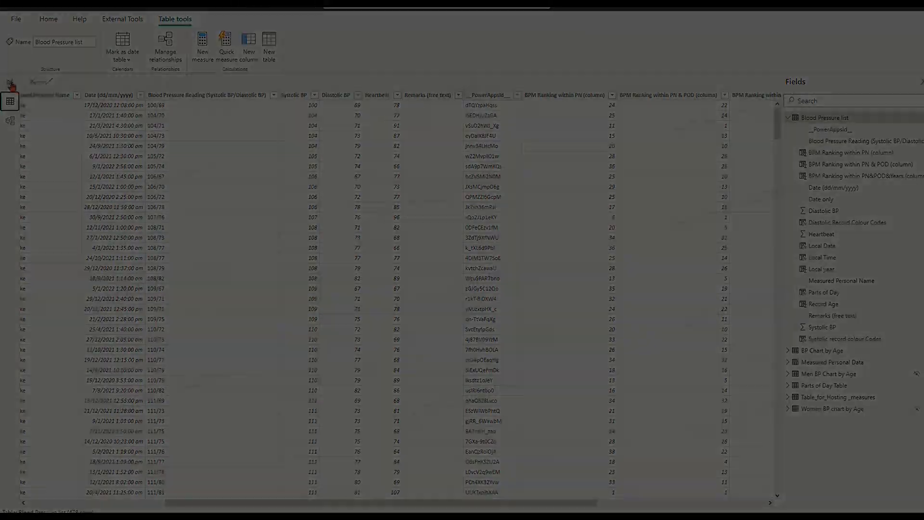
Step: Open the report and filter the (Record Age) Daily Blood Pressure Dashboard page to the record age of 57
{"action": "left_click", "coordinate": [11, 82]}
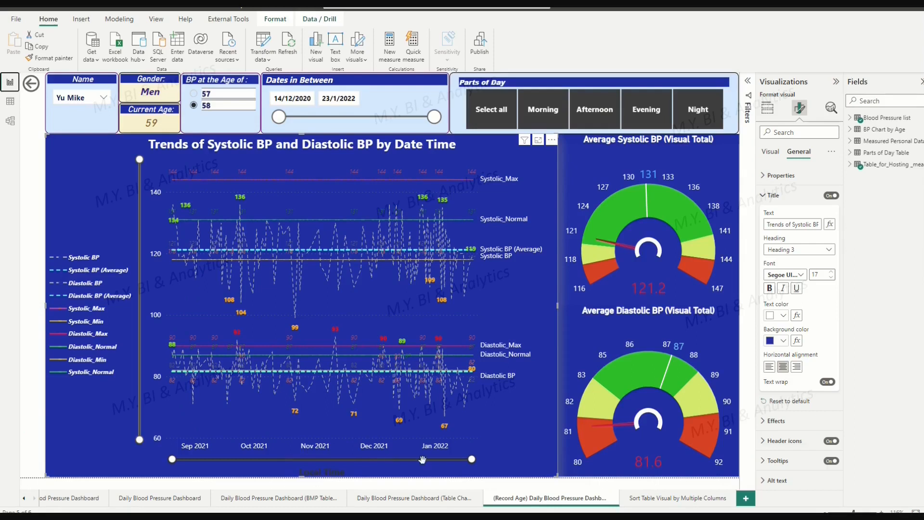
{"action": "mouse_move", "coordinate": [447, 408]}
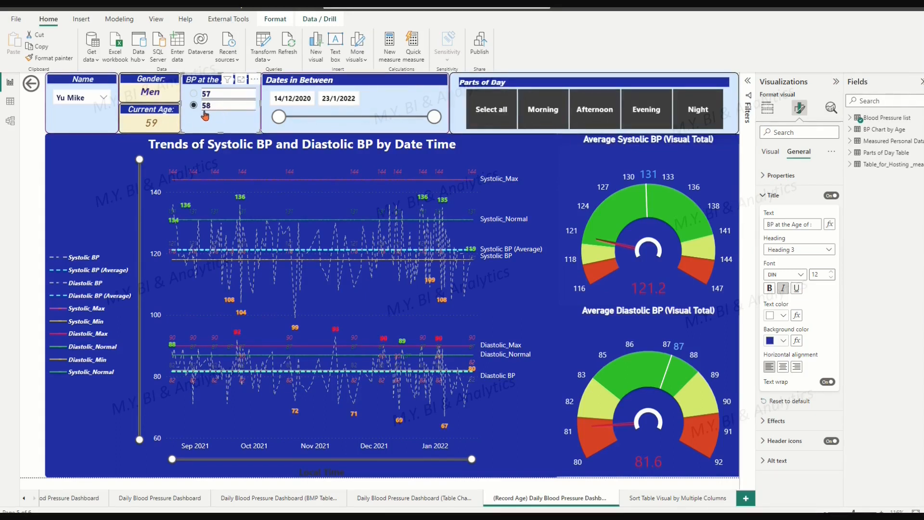
{"action": "left_click", "coordinate": [194, 96]}
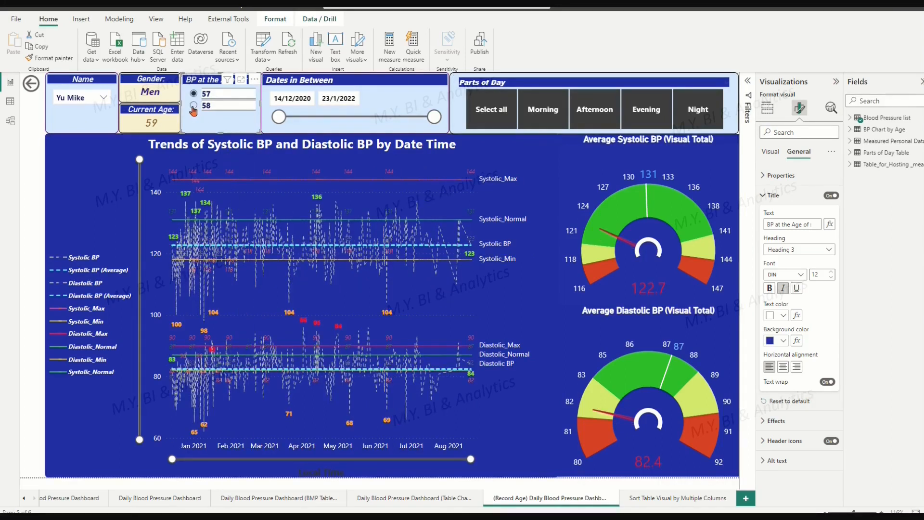
Step: Filter the dashboard to the second person in the name list and compare the blood pressure at ages 25 and 24
{"action": "left_click", "coordinate": [102, 99]}
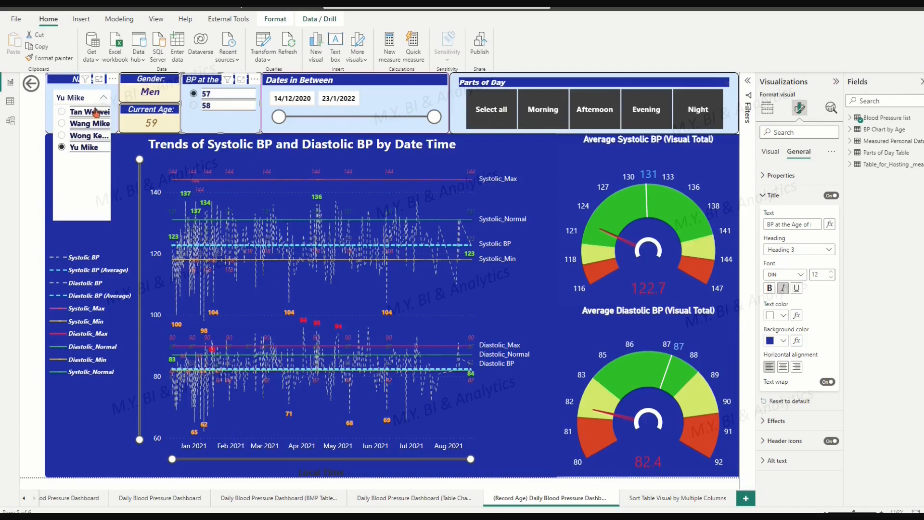
{"action": "left_click", "coordinate": [63, 123]}
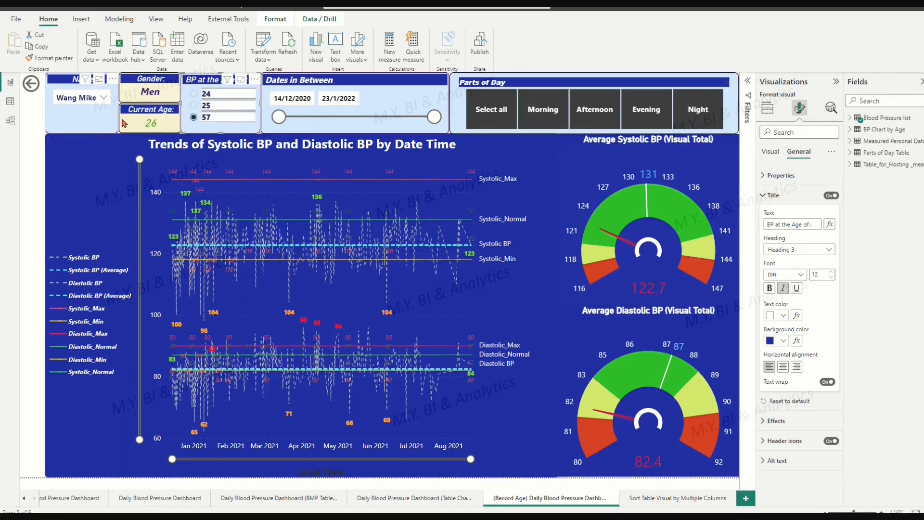
{"action": "left_click", "coordinate": [195, 106]}
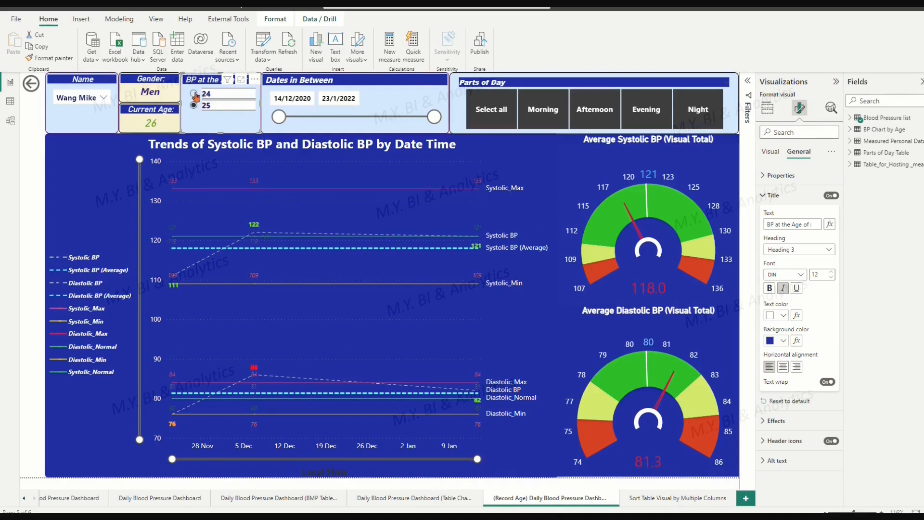
{"action": "left_click", "coordinate": [193, 94]}
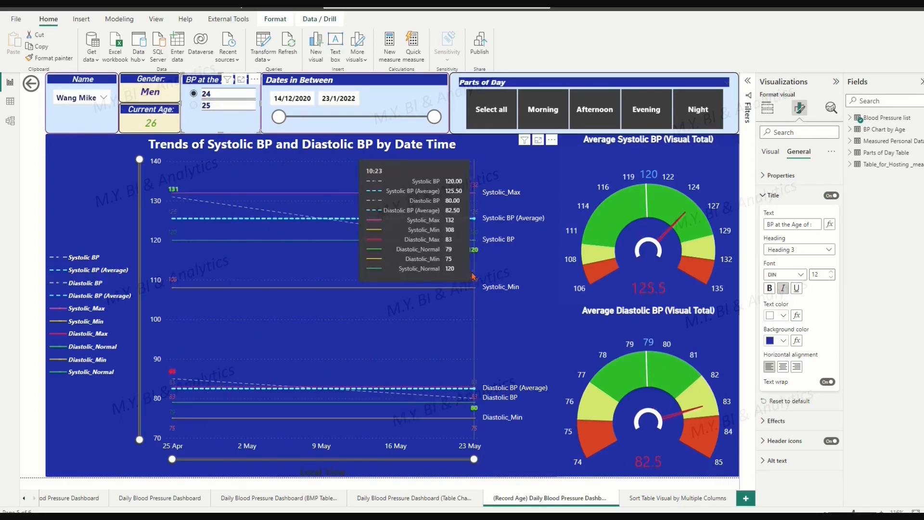
Step: Switch the dashboard to the last person in the name list and show the blood pressure at age 58
{"action": "left_click", "coordinate": [102, 98]}
{"action": "left_click", "coordinate": [62, 148]}
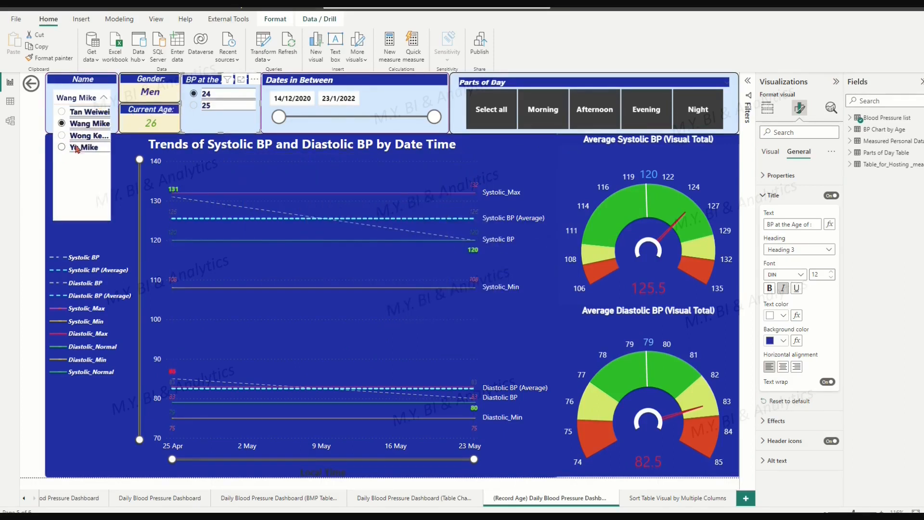
{"action": "left_click", "coordinate": [194, 106]}
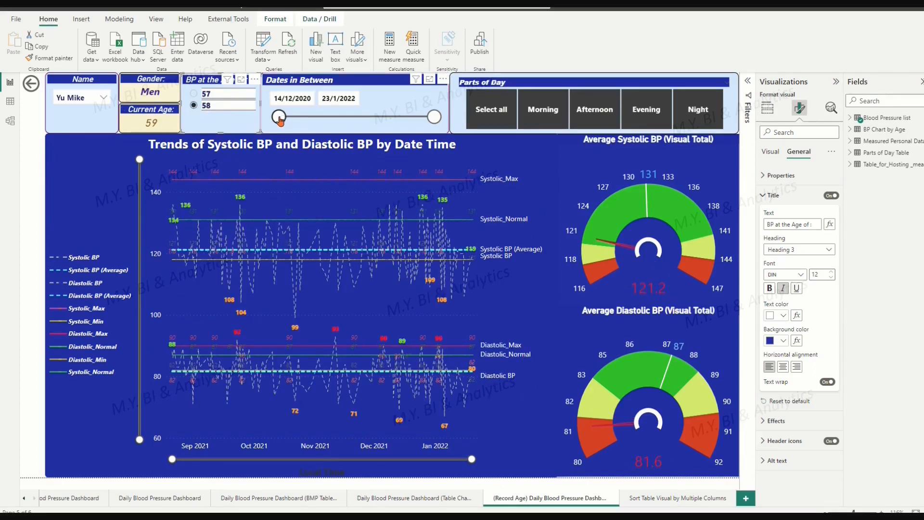
Step: Extend the end of the dashboard's date range to 28/1/2022 and collapse the Visualizations and Fields panes
{"action": "mouse_move", "coordinate": [434, 117]}
{"action": "left_mouse_down"}
{"action": "mouse_move", "coordinate": [418, 121]}
{"action": "mouse_move", "coordinate": [438, 124]}
{"action": "left_mouse_up"}
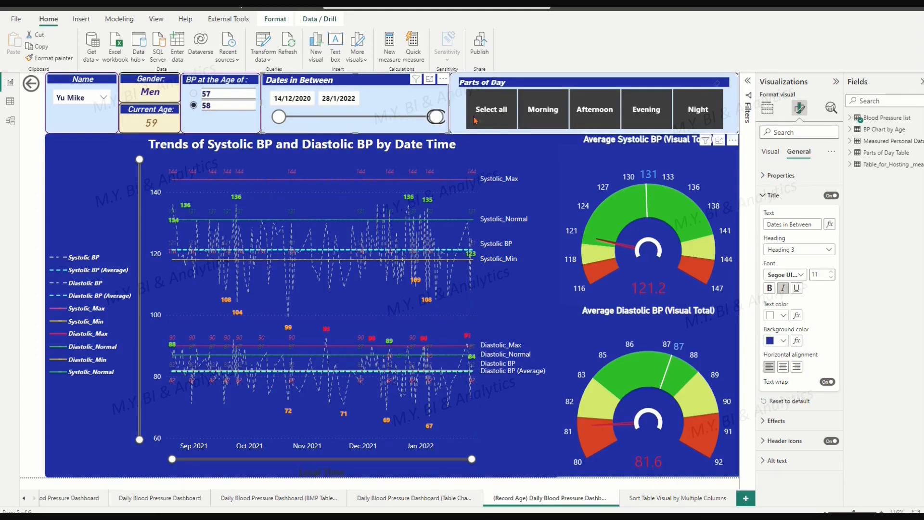
{"action": "left_click", "coordinate": [836, 81]}
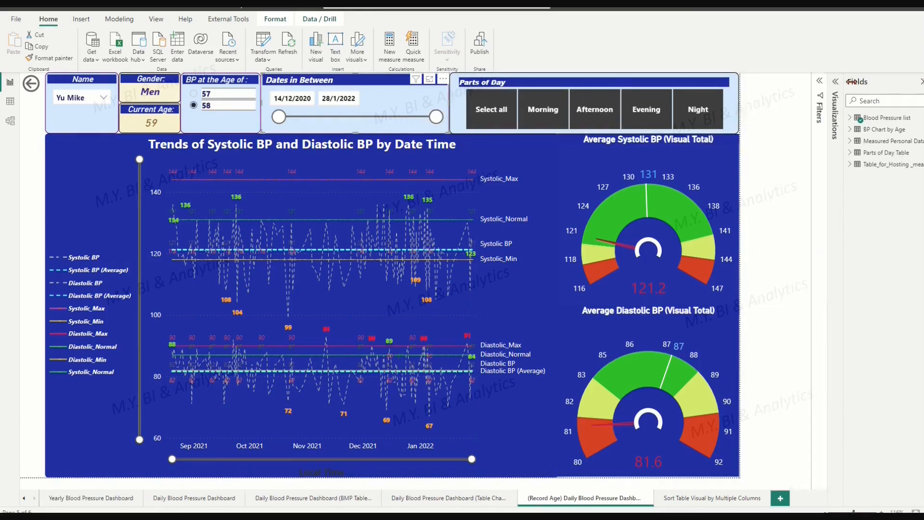
{"action": "left_click", "coordinate": [921, 83]}
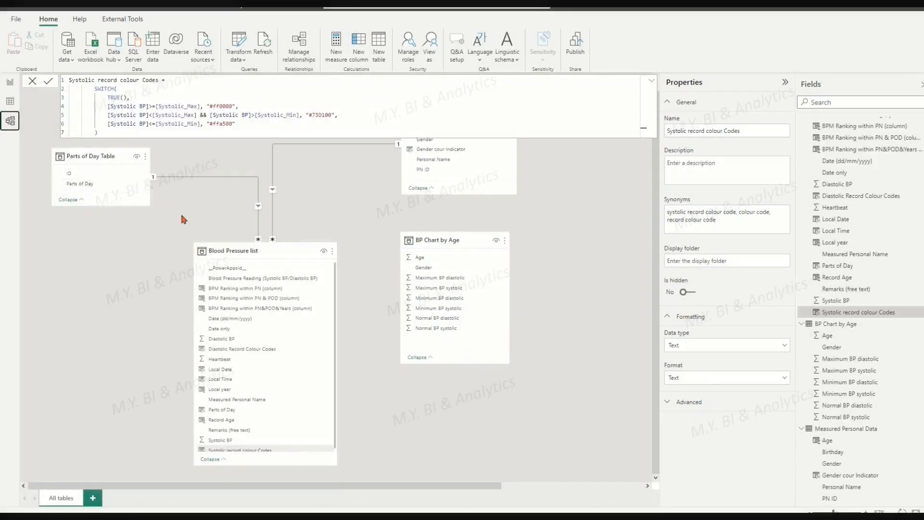
Step: Examine the formulas of the systolic and diastolic maximum, minimum and normal measures in Table_for_Hosting _measures in the data model
{"action": "left_click_drag", "start_coordinate": [444, 488], "coordinate": [586, 489]}
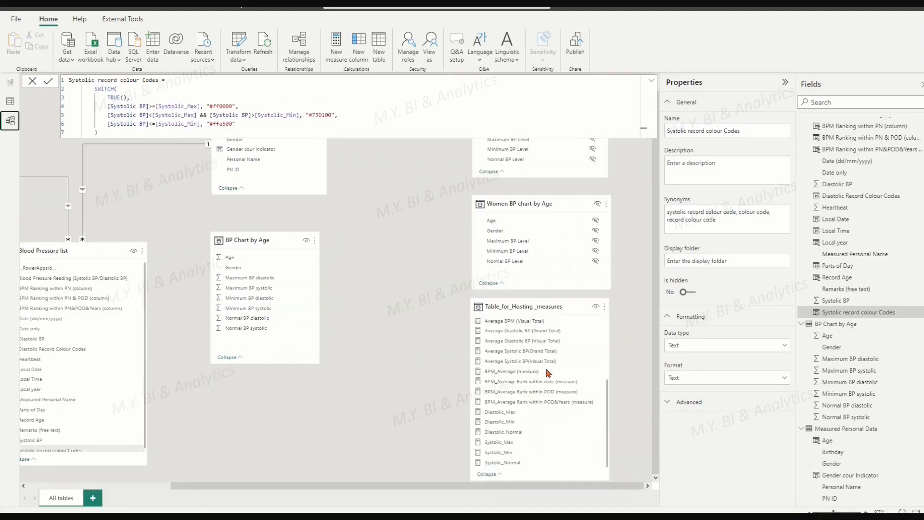
{"action": "left_click", "coordinate": [504, 443]}
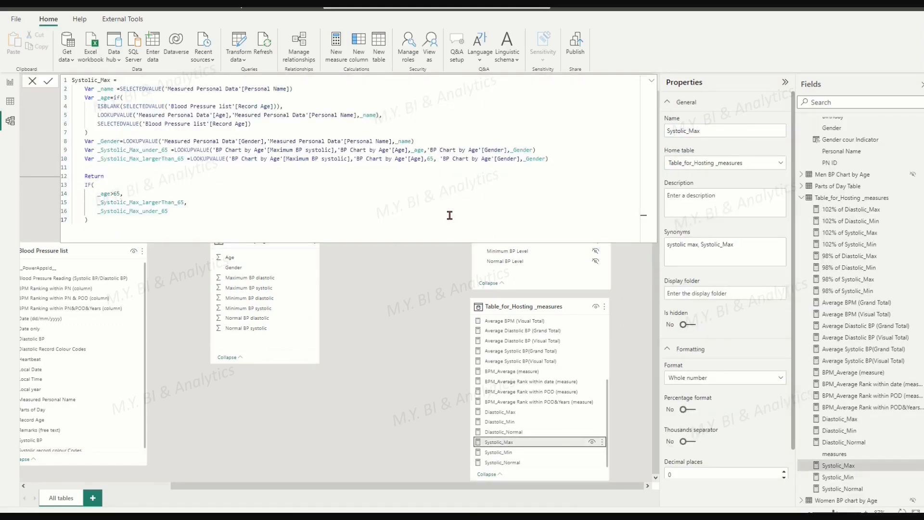
{"action": "left_click", "coordinate": [500, 453]}
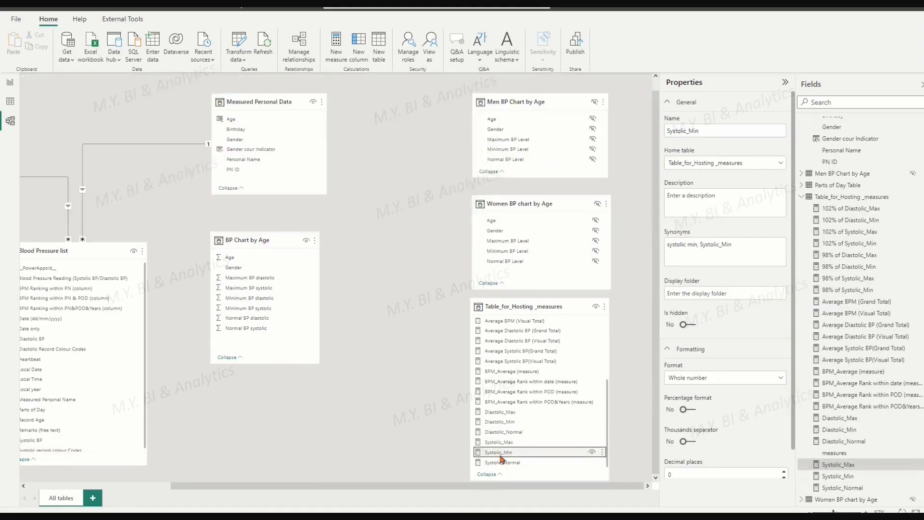
{"action": "left_click", "coordinate": [500, 462]}
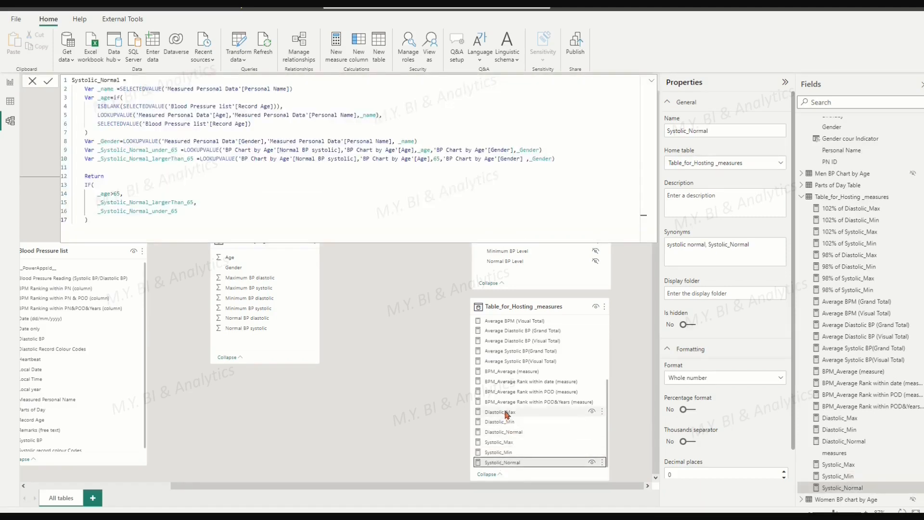
{"action": "left_click", "coordinate": [509, 422]}
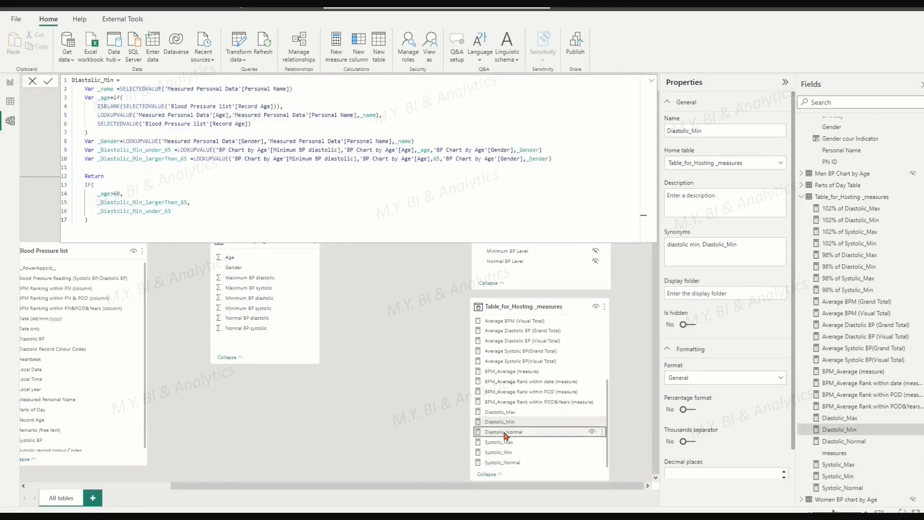
{"action": "left_click", "coordinate": [507, 433]}
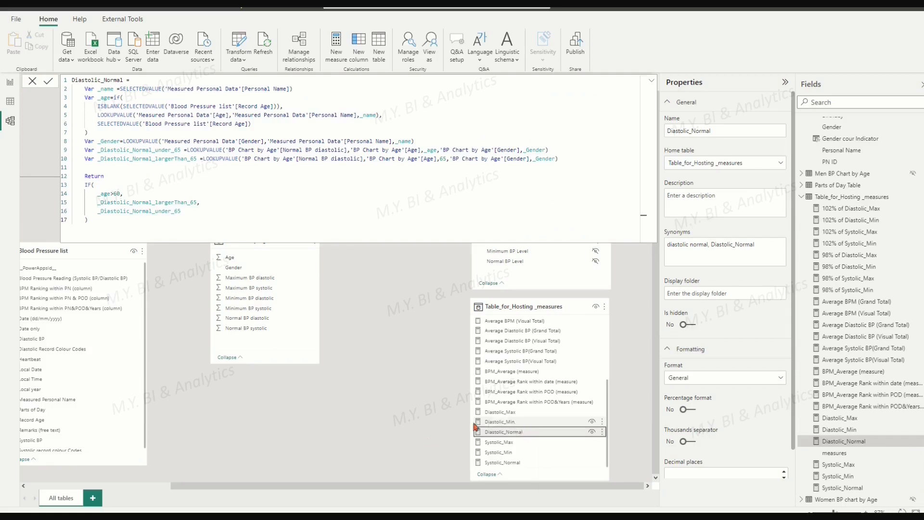
Step: Revisit the Blood Pressure list table's systolic and diastolic colour code formulas and check how they use the limit measures
{"action": "left_click_drag", "start_coordinate": [372, 486], "coordinate": [226, 487]}
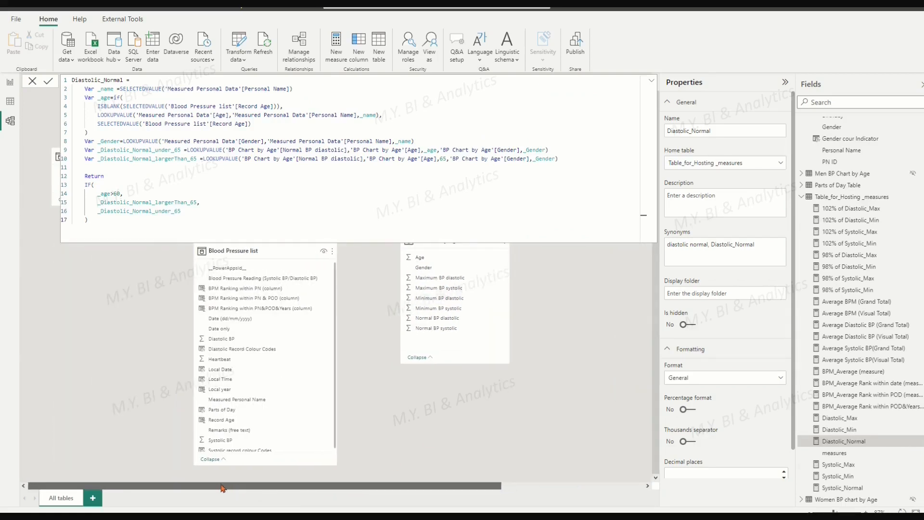
{"action": "left_click", "coordinate": [237, 450]}
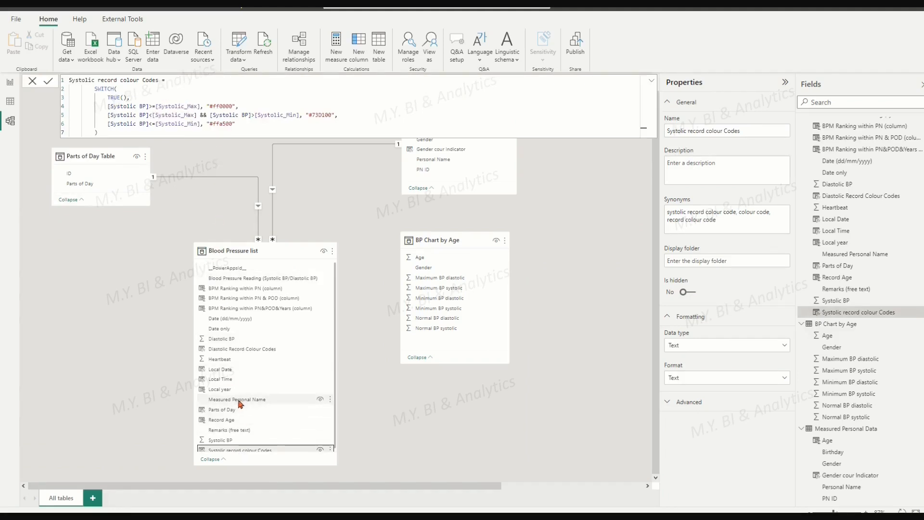
{"action": "left_click", "coordinate": [241, 349]}
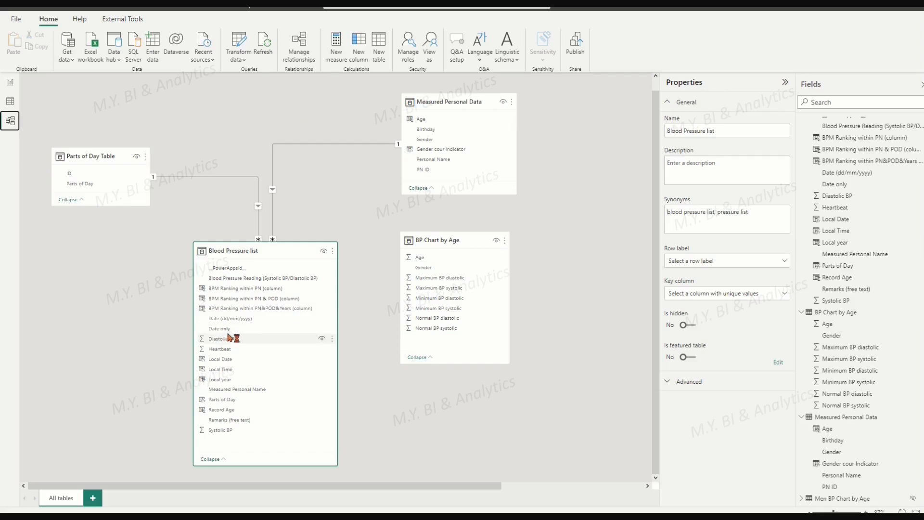
Step: Examine the BP Chart by Age table's Mapping Key formula and the Blood Pressure list table's Mapping Key with BP Chart formula
{"action": "left_click", "coordinate": [448, 241]}
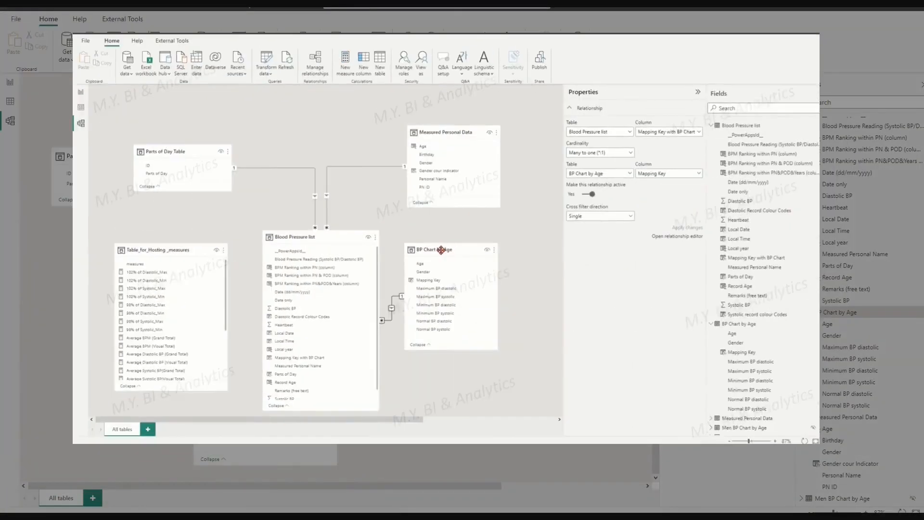
{"action": "left_click", "coordinate": [439, 251]}
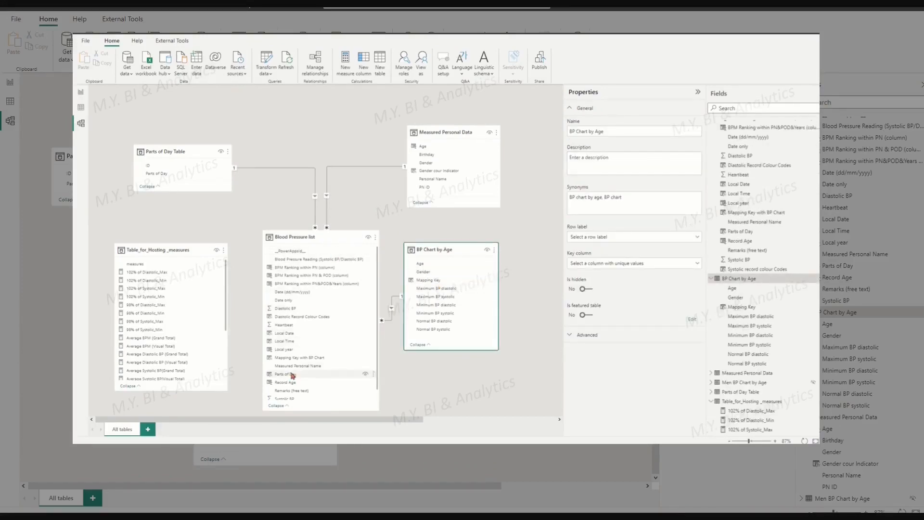
{"action": "left_click", "coordinate": [387, 167]}
{"action": "left_click", "coordinate": [458, 251]}
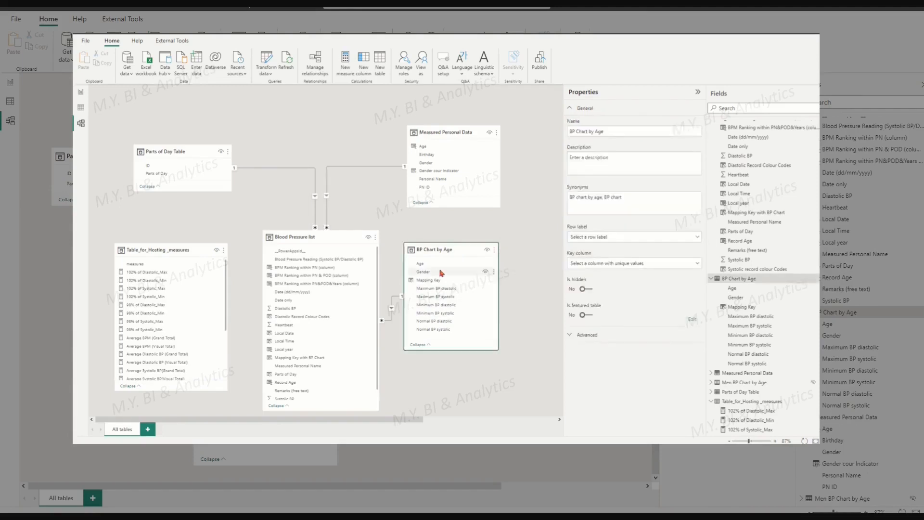
{"action": "left_click", "coordinate": [432, 280]}
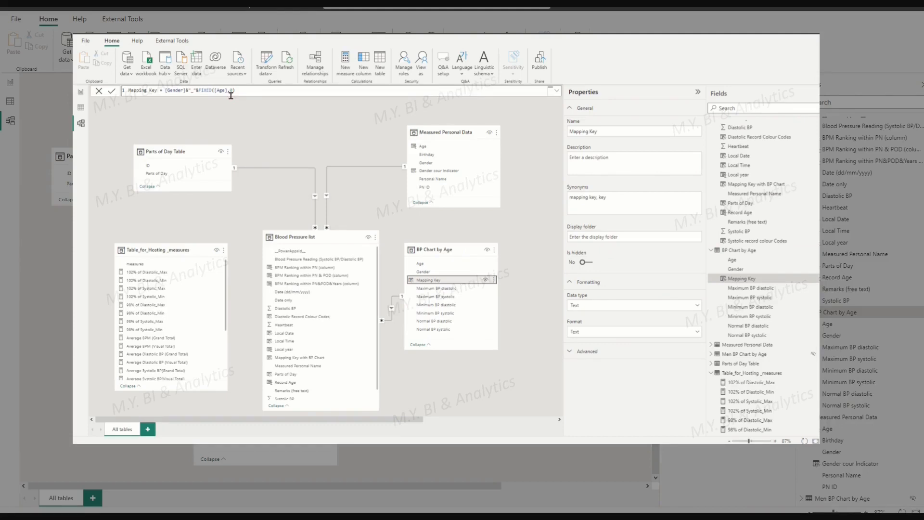
{"action": "left_click", "coordinate": [298, 357]}
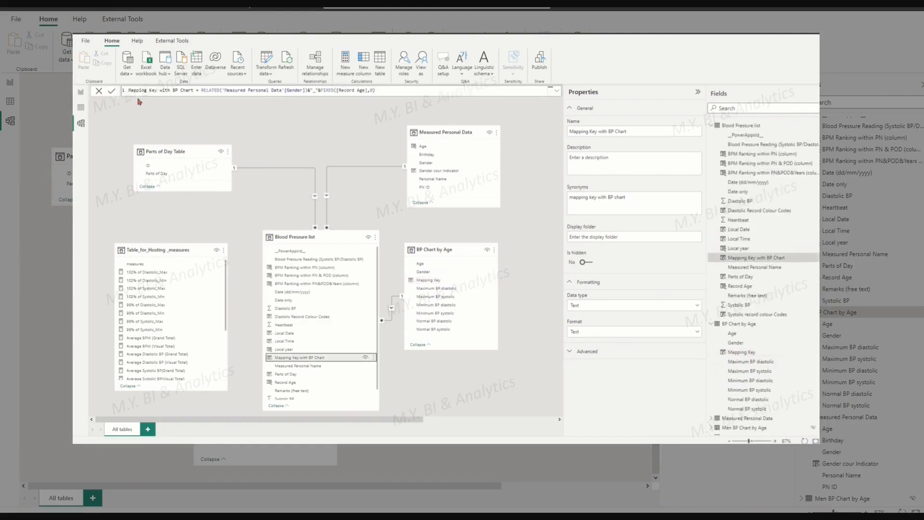
Step: Move the Table_for_Hosting _measures table beside the Blood Pressure list table in the model diagram, below Parts of Day Table
{"action": "left_click", "coordinate": [393, 299]}
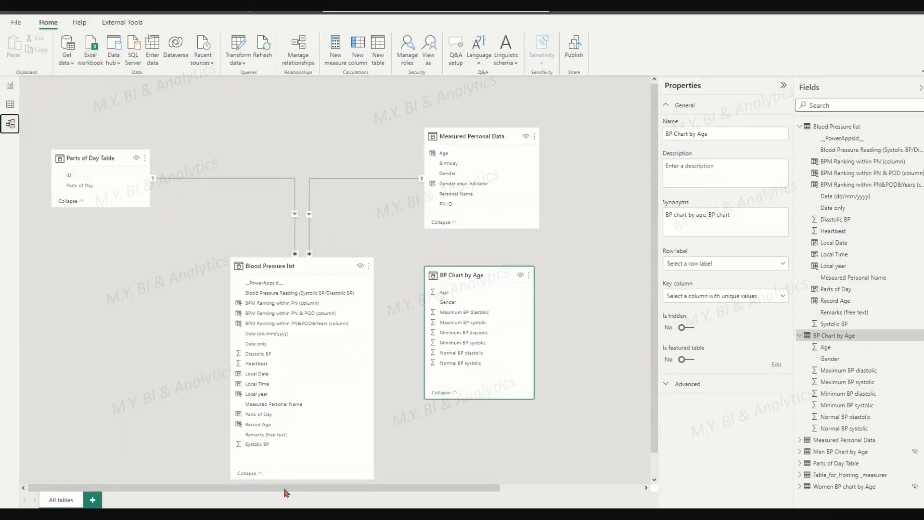
{"action": "left_click_drag", "start_coordinate": [289, 491], "coordinate": [460, 495]}
{"action": "left_click_drag", "start_coordinate": [484, 332], "coordinate": [36, 326]}
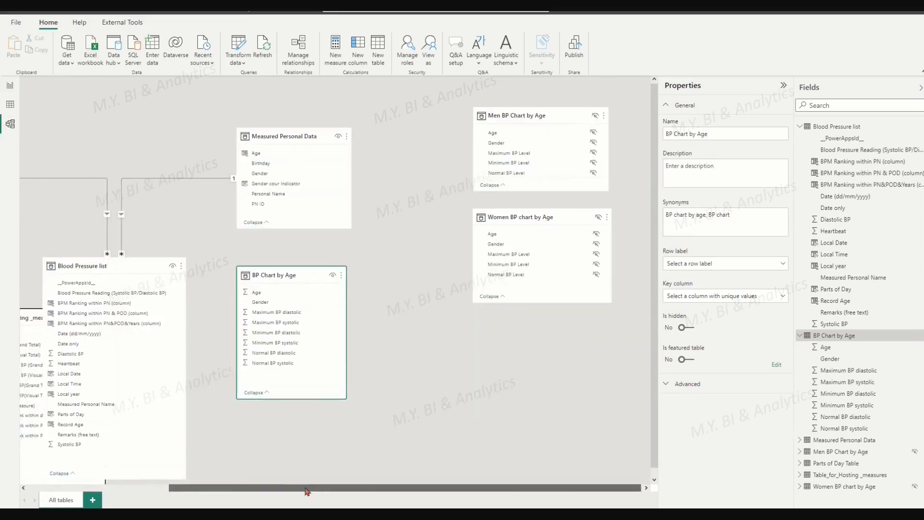
{"action": "left_click_drag", "start_coordinate": [299, 489], "coordinate": [157, 489]}
{"action": "left_click_drag", "start_coordinate": [176, 318], "coordinate": [91, 266]}
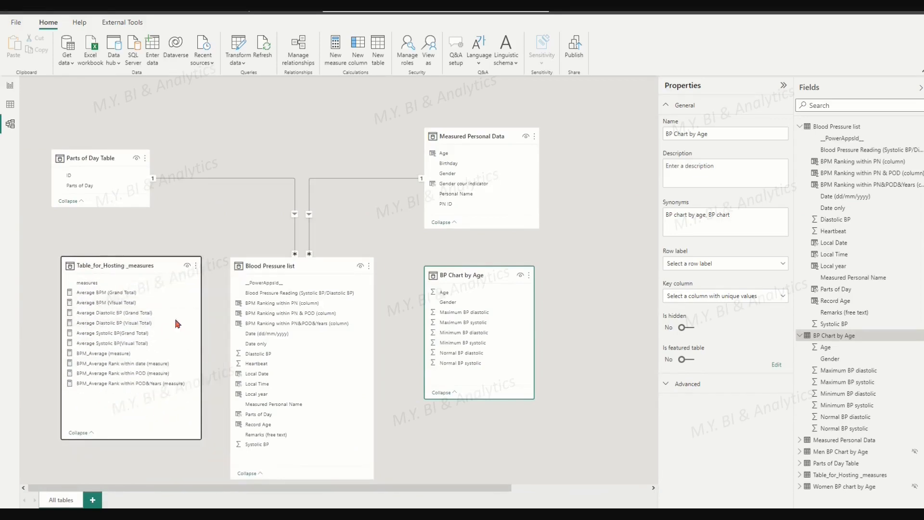
Step: Create a new measure named Systolic_Max in Table_for_Hosting _measures, with the formula editor expanded and a line started for its definition
{"action": "left_click", "coordinate": [149, 265]}
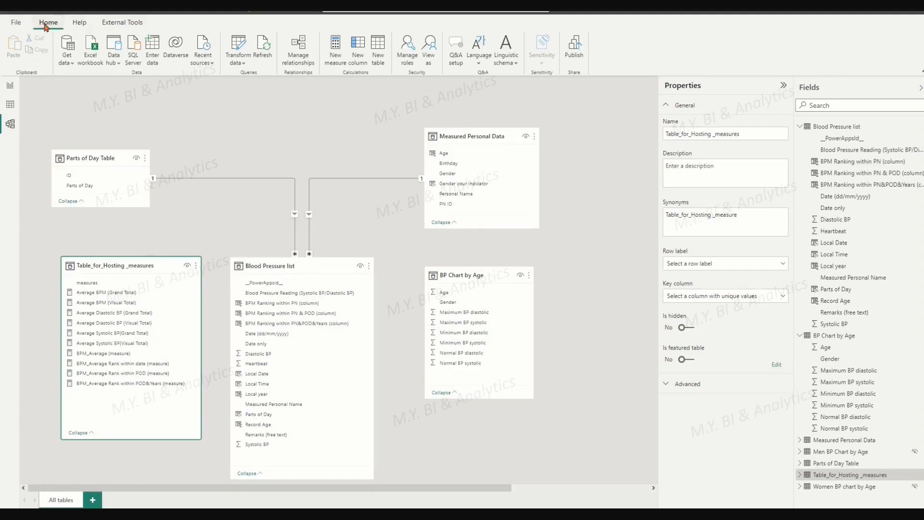
{"action": "left_click", "coordinate": [336, 47]}
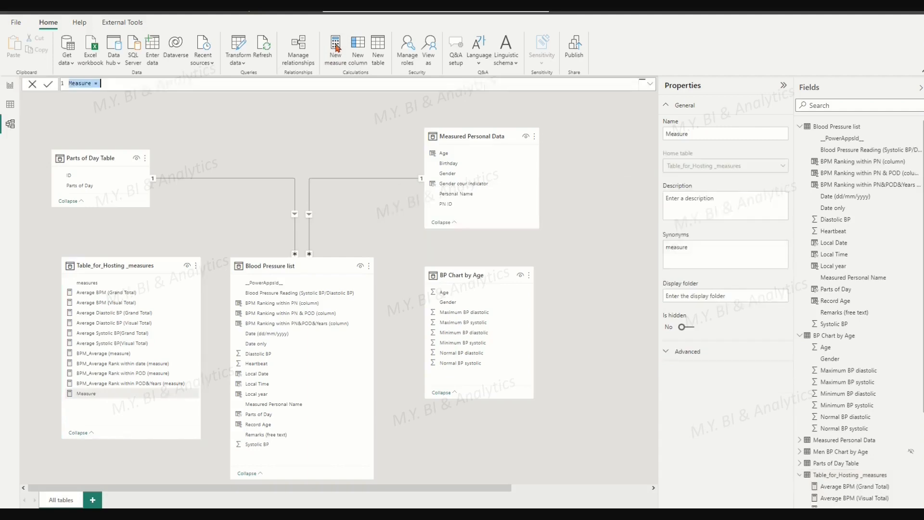
{"action": "left_click", "coordinate": [651, 85]}
{"action": "type", "text": "Systolic_Max =     "}
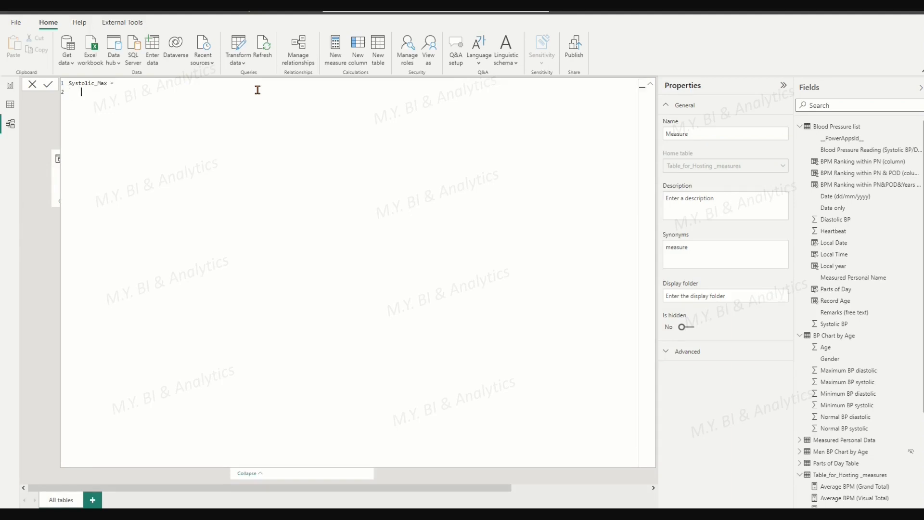
Step: Define the variable _name in the Systolic_Max formula as SELECTEDVALUE('Measured Personal Data'[Personal Name])
{"action": "type", "text": "Var _name = Select"}
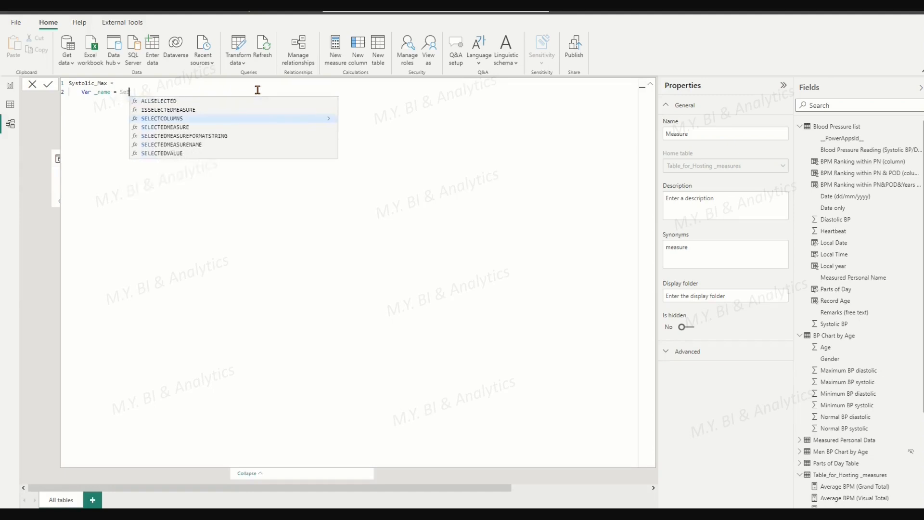
{"action": "key", "text": "Down"}
{"action": "key", "text": "Down"}
{"action": "key", "text": "Down"}
{"action": "key", "text": "Down"}
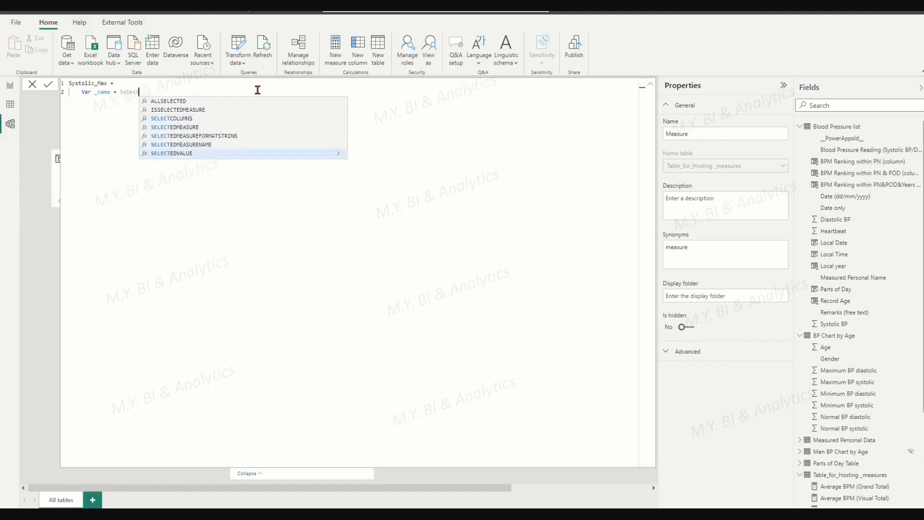
{"action": "key", "text": "Tab"}
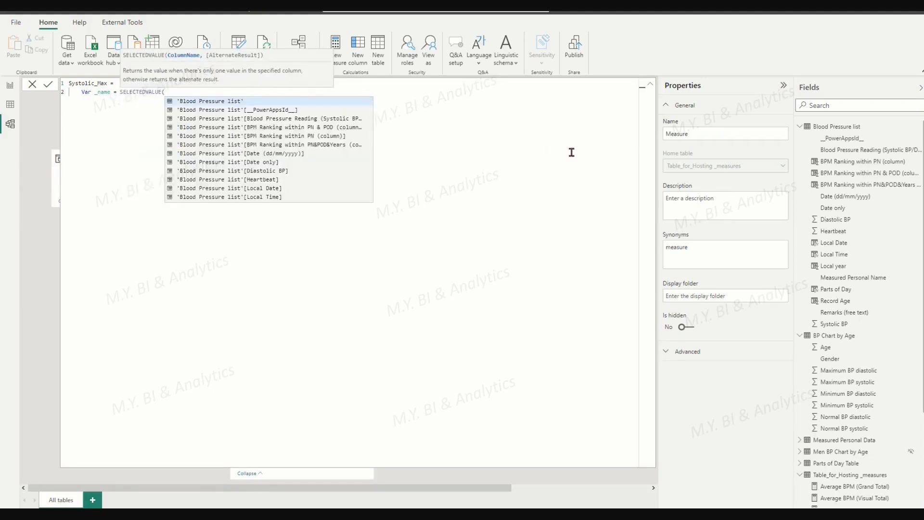
{"action": "type", "text": "'M"}
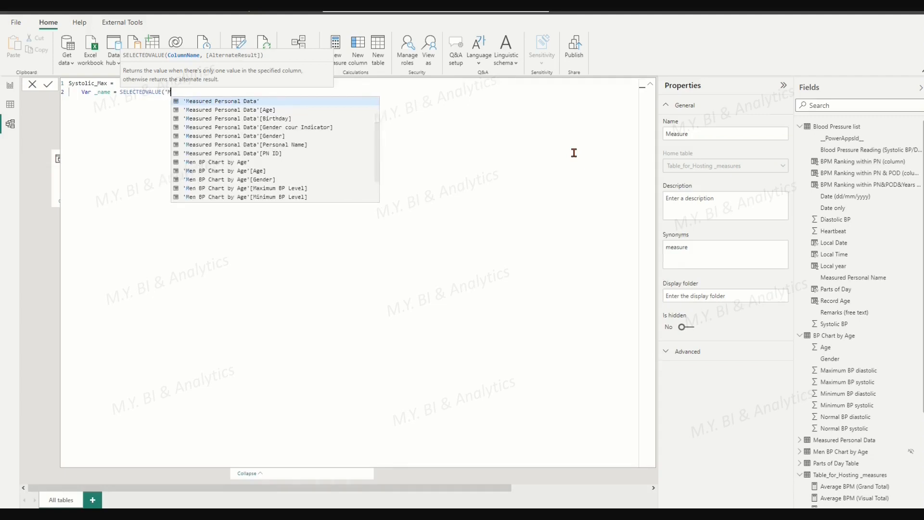
{"action": "key", "text": "Down"}
{"action": "key", "text": "Down"}
{"action": "key", "text": "Down"}
{"action": "key", "text": "Down"}
{"action": "key", "text": "Down"}
{"action": "key", "text": "Tab"}
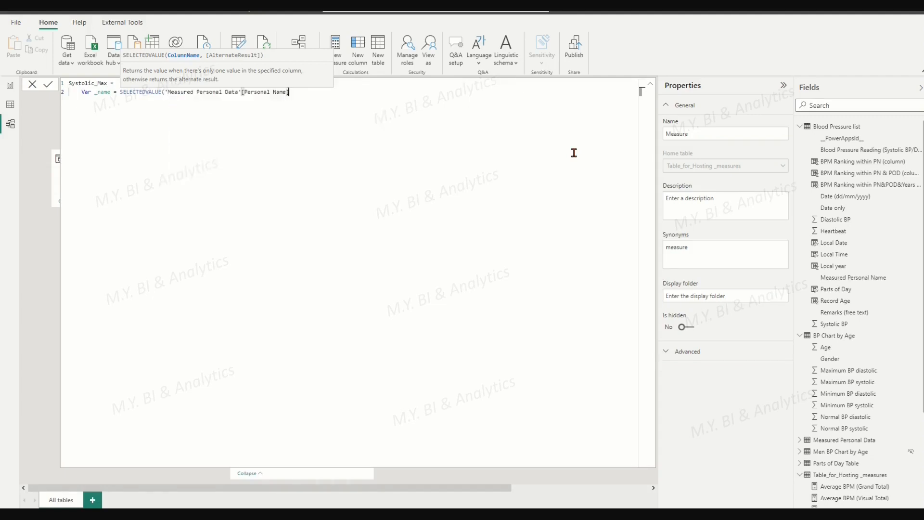
{"action": "type", "text": ")"}
{"action": "key", "text": "shift+Return"}
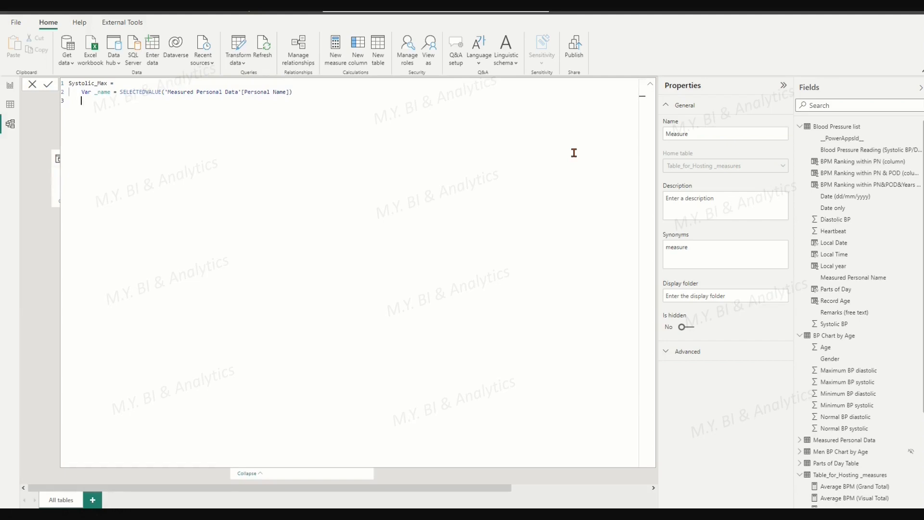
Step: Begin the variable _age as an IF whose test is ISBLANK(SELECTEDVALUE('Blood Pressure list'[Record Age]))
{"action": "type", "text": "Var _age = if("}
{"action": "key", "text": "shift+Return"}
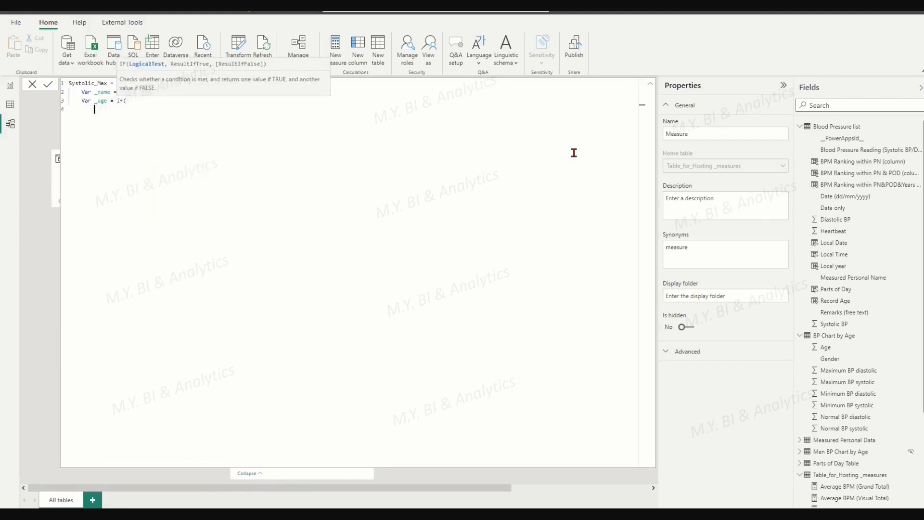
{"action": "type", "text": "ISBLANK("}
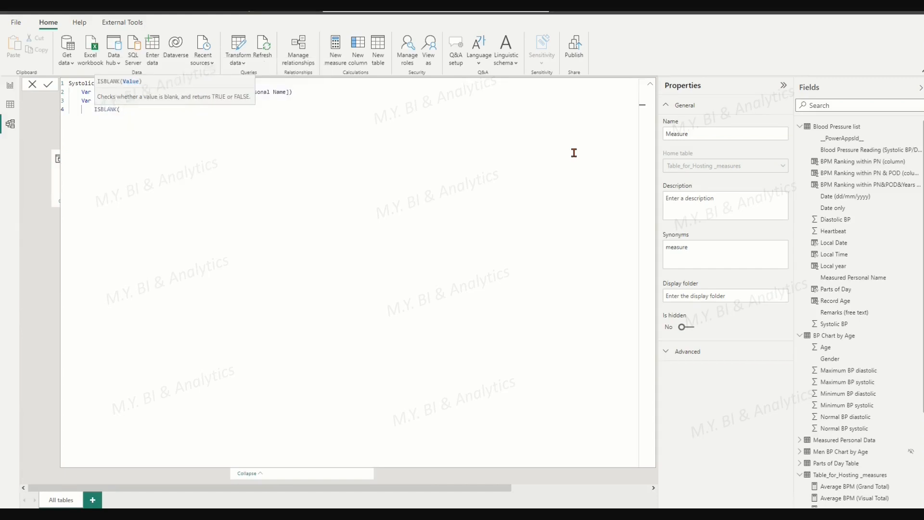
{"action": "type", "text": "SELECTEDVALUE("}
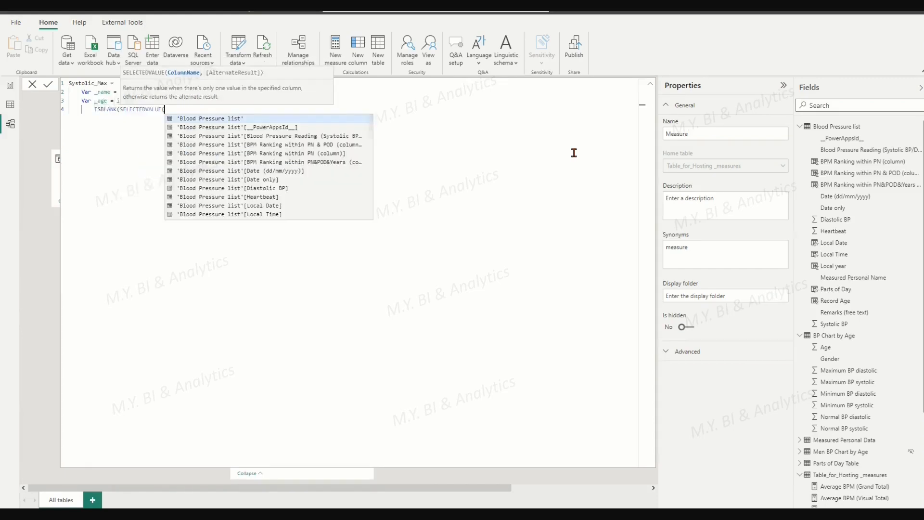
{"action": "type", "text": "'B"}
{"action": "key", "text": "Down"}
{"action": "key", "text": "Down"}
{"action": "key", "text": "Down"}
{"action": "key", "text": "Down"}
{"action": "key", "text": "Down"}
{"action": "key", "text": "Down"}
{"action": "key", "text": "Down"}
{"action": "key", "text": "Down"}
{"action": "key", "text": "Down"}
{"action": "key", "text": "Down"}
{"action": "key", "text": "Down"}
{"action": "key", "text": "Down"}
{"action": "key", "text": "Down"}
{"action": "key", "text": "Down"}
{"action": "key", "text": "Down"}
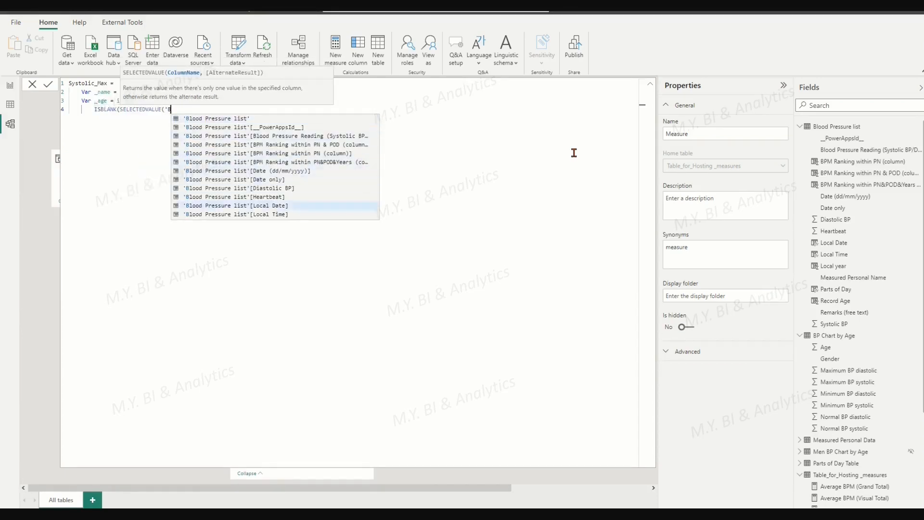
{"action": "key", "text": "Tab"}
{"action": "type", "text": ")),"}
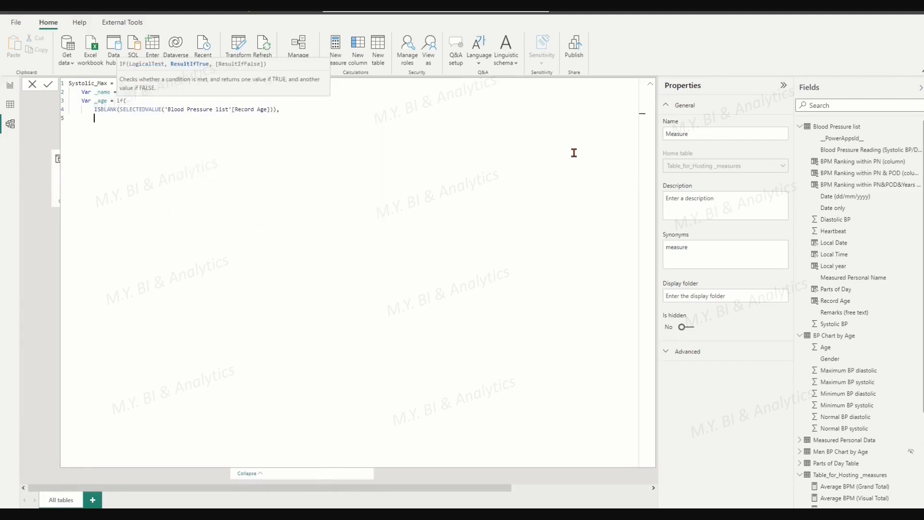
Step: Give the _age IF the true result LOOKUPVALUE('Measured Personal Data'[Age],'Measured Personal Data'[Personal Name],_name)
{"action": "type", "text": "LOOKUPVALUE("}
{"action": "key", "text": "Tab"}
{"action": "type", "text": "'m"}
{"action": "key", "text": "Down"}
{"action": "key", "text": "Tab"}
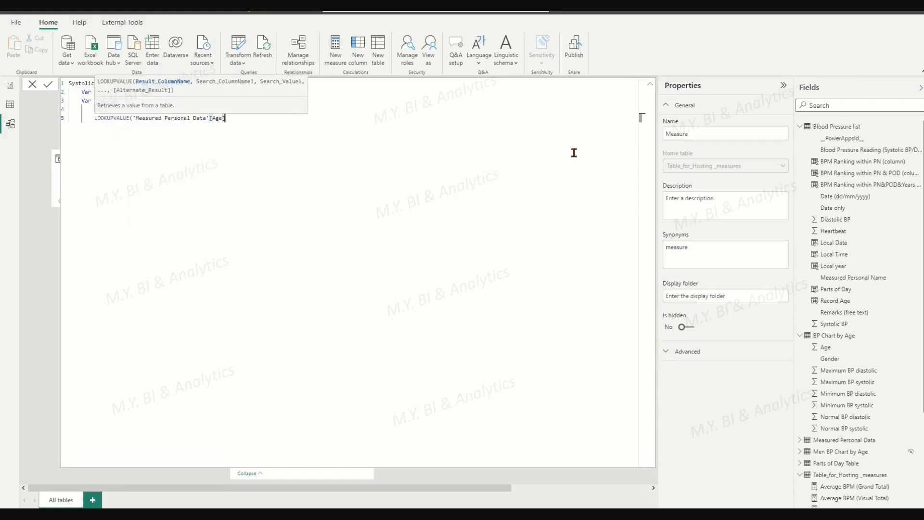
{"action": "type", "text": ",'m"}
{"action": "key", "text": "Down"}
{"action": "key", "text": "Down"}
{"action": "key", "text": "Down"}
{"action": "key", "text": "Down"}
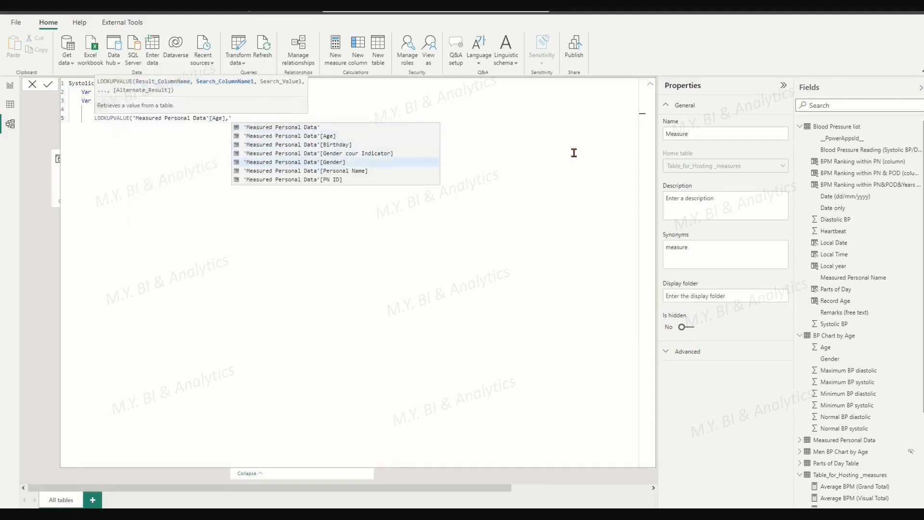
{"action": "key", "text": "Tab"}
{"action": "type", "text": ",_name)"}
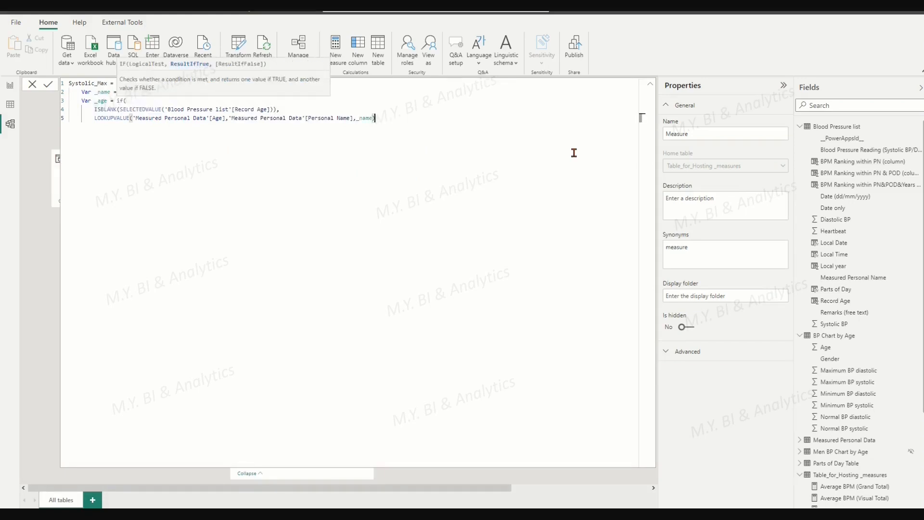
{"action": "type", "text": ", "}
Step: Give the _age IF the false result SELECTEDVALUE('Blood Pressure list'[Record Age]) and close the IF expression
{"action": "type", "text": "Select"}
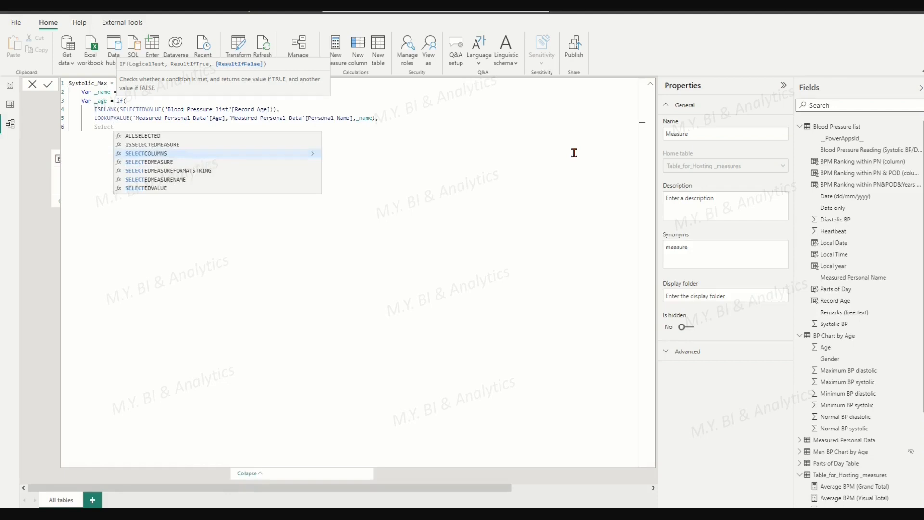
{"action": "key", "text": "Down"}
{"action": "key", "text": "Down"}
{"action": "key", "text": "Down"}
{"action": "key", "text": "Down"}
{"action": "key", "text": "Tab"}
{"action": "type", "text": "'Bloo"}
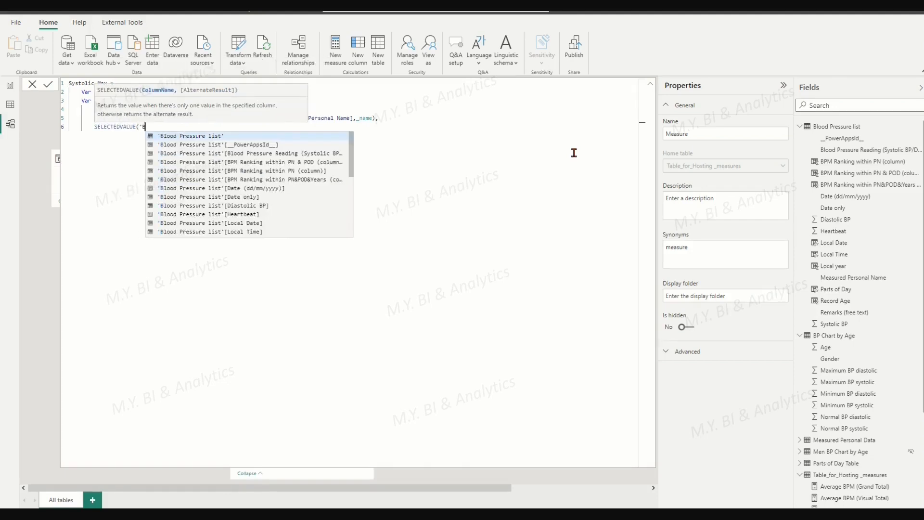
{"action": "key", "text": "Down"}
{"action": "key", "text": "Down"}
{"action": "key", "text": "Down"}
{"action": "key", "text": "Down"}
{"action": "key", "text": "Down"}
{"action": "key", "text": "Down"}
{"action": "key", "text": "Down"}
{"action": "key", "text": "Down"}
{"action": "key", "text": "Down"}
{"action": "key", "text": "Down"}
{"action": "key", "text": "Down"}
{"action": "key", "text": "Down"}
{"action": "key", "text": "Down"}
{"action": "key", "text": "Down"}
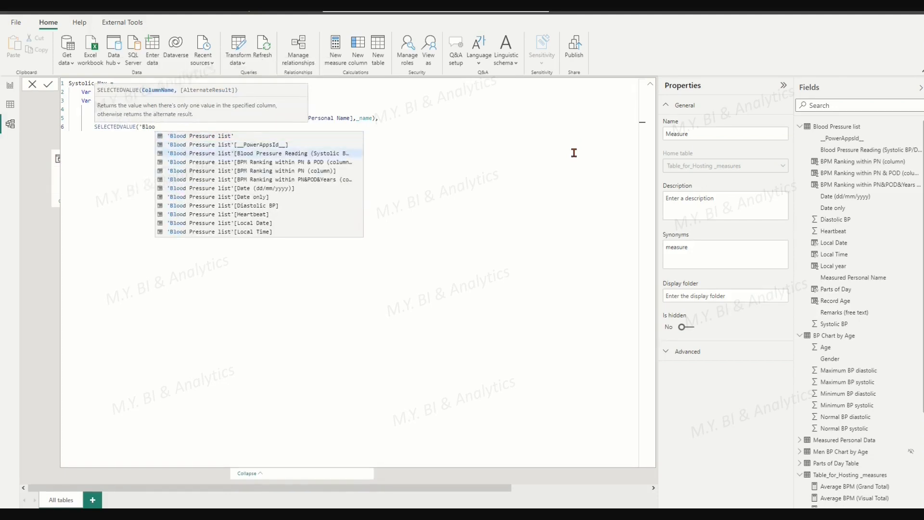
{"action": "key", "text": "Tab"}
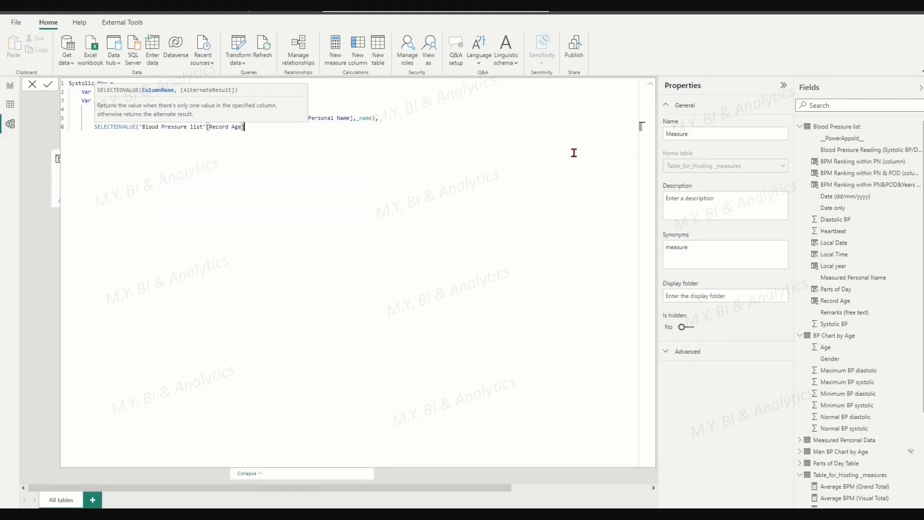
{"action": "type", "text": ")"}
{"action": "key", "text": "Return"}
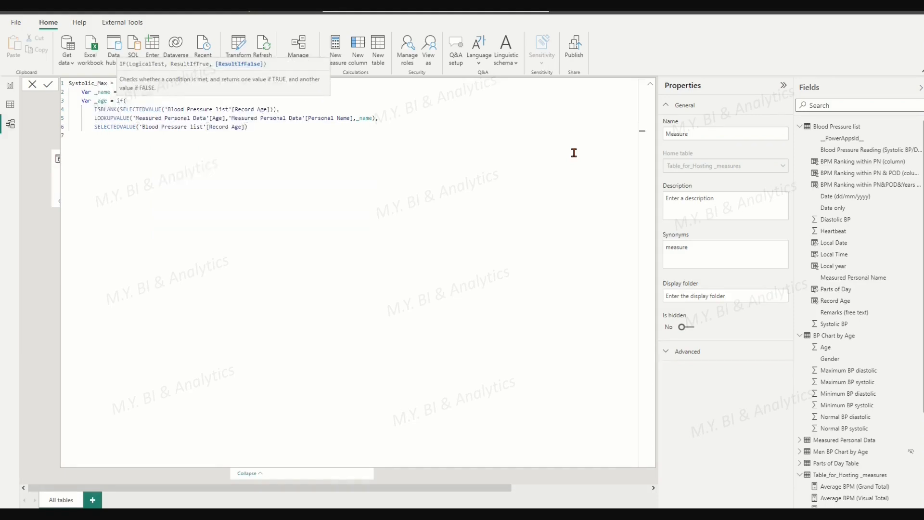
{"action": "type", "text": ")"}
{"action": "key", "text": "Return"}
Step: Define the variable _Gender as LOOKUPVALUE('Measured Personal Data'[Gender],'Measured Personal Data'[Personal Name],_name)
{"action": "type", "text": "Var _Gend"}
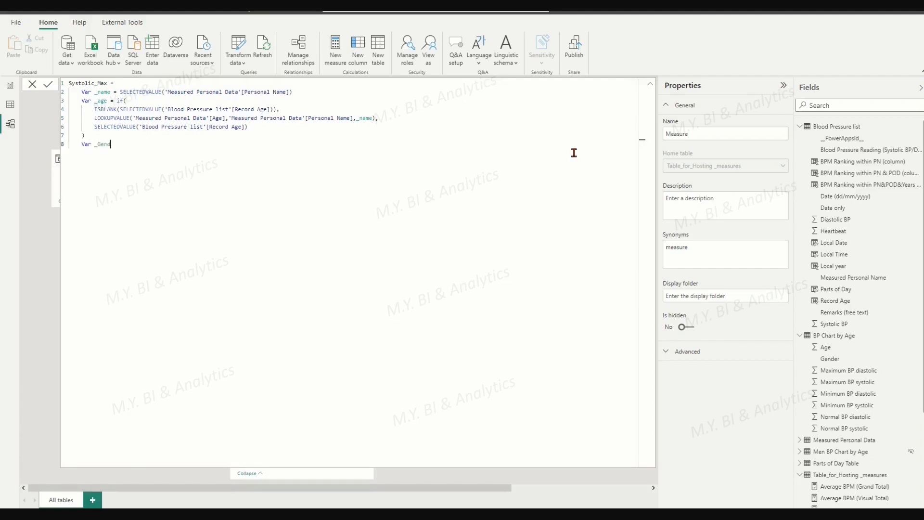
{"action": "type", "text": "er = LOOKUPVALUE("}
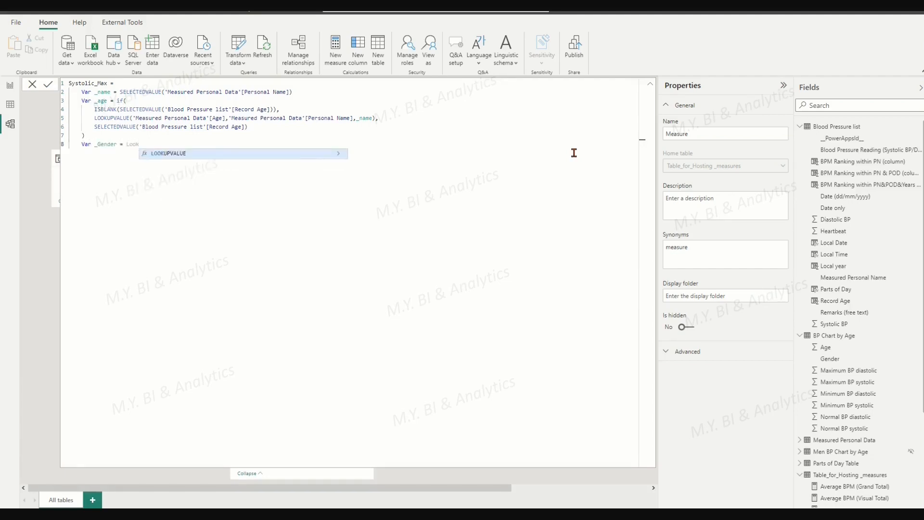
{"action": "type", "text": "'M"}
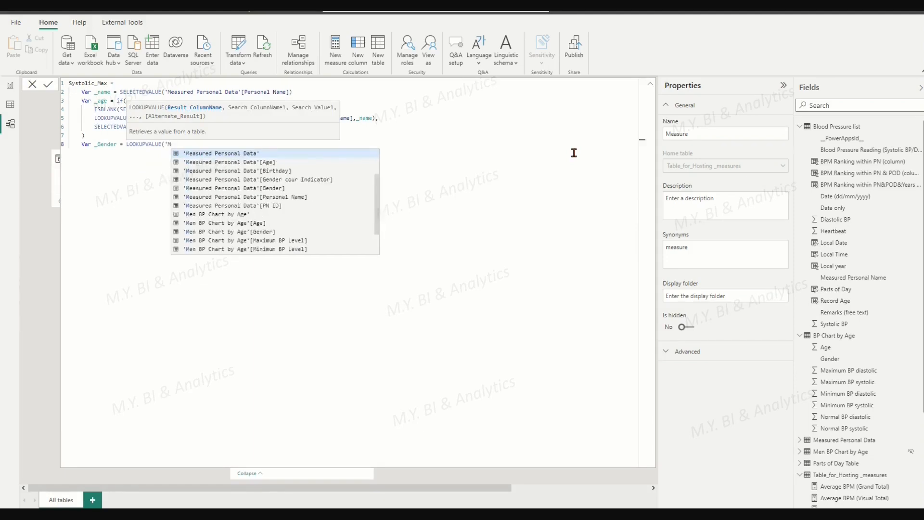
{"action": "key", "text": "Tab"}
{"action": "type", "text": ",'"}
{"action": "key", "text": "Down"}
{"action": "key", "text": "Down"}
{"action": "key", "text": "Down"}
{"action": "key", "text": "Down"}
{"action": "key", "text": "Down"}
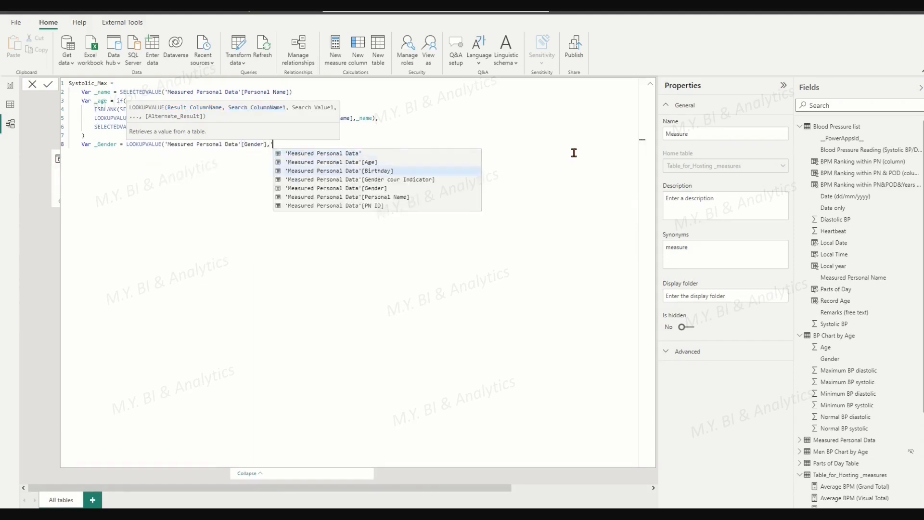
{"action": "key", "text": "Tab"}
{"action": "type", "text": ",_n"}
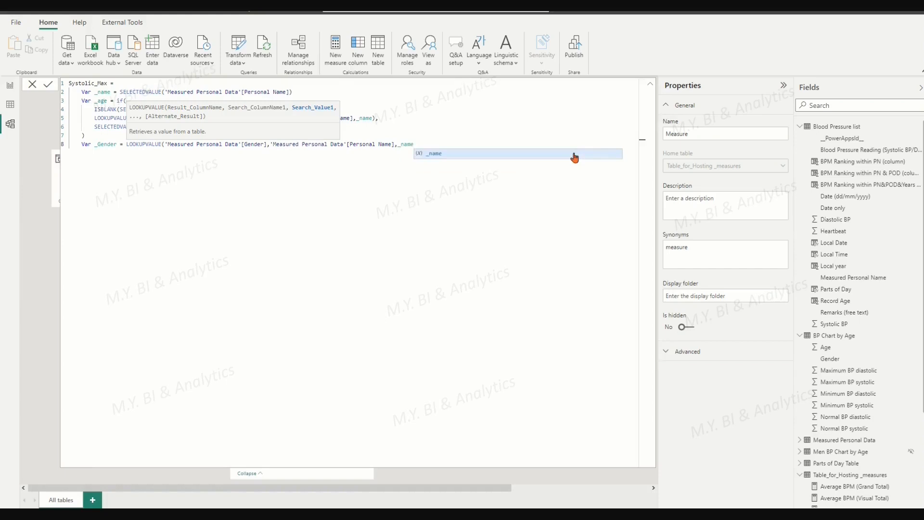
{"action": "key", "text": "Tab"}
{"action": "type", "text": ")"}
{"action": "key", "text": "Return"}
Step: Begin the variable _Systolic_Max_under_65 as a LOOKUPVALUE returning 'BP Chart by Age'[Maximum BP systolic]
{"action": "type", "text": "Var _Systolic_Max"}
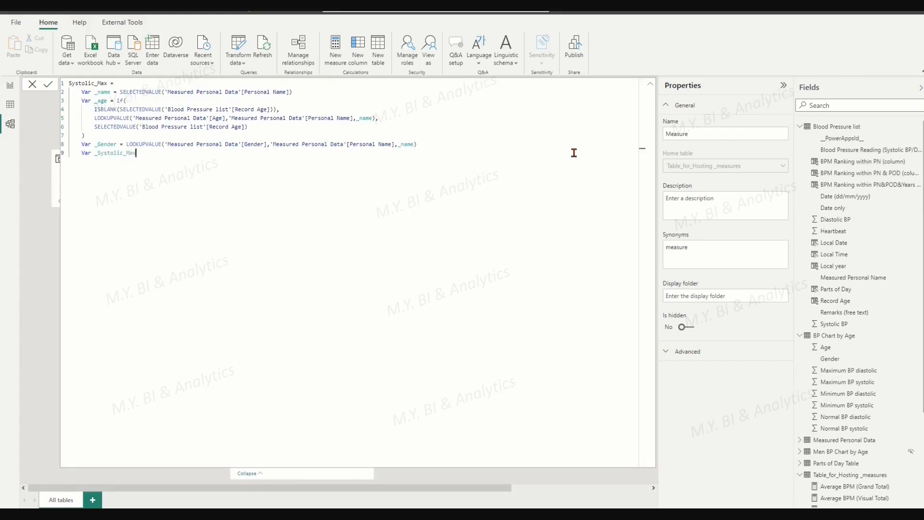
{"action": "type", "text": "_under_65 ="}
{"action": "key", "text": "shift+Return"}
{"action": "type", "text": "LOOKUPVALUE("}
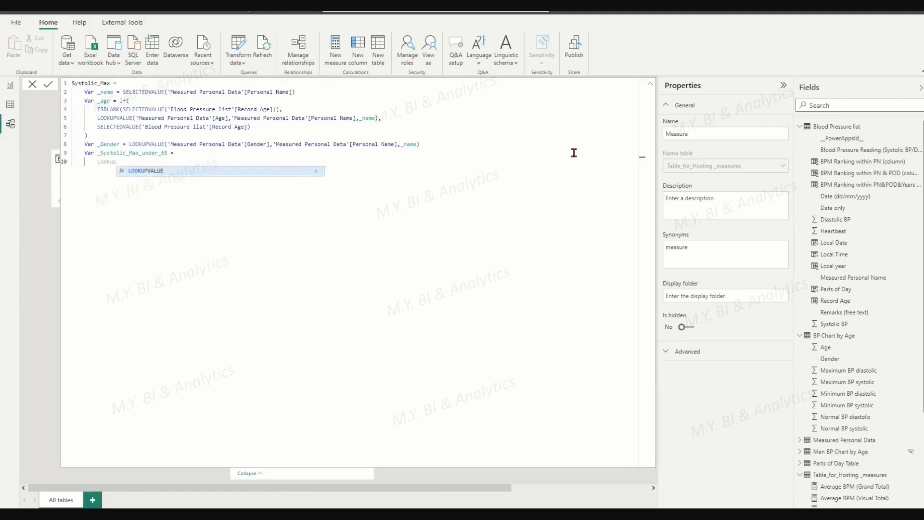
{"action": "type", "text": "'BP"}
{"action": "double_click", "coordinate": [236, 206]}
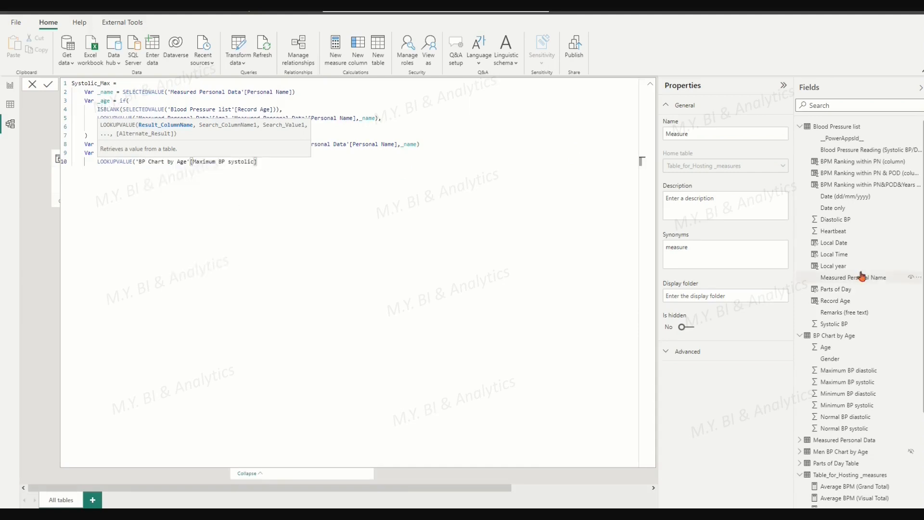
Step: Add 'BP Chart by Age'[Age] matched to _age as the first search pair of the _Systolic_Max_under_65 LOOKUPVALUE
{"action": "type", "text": ","}
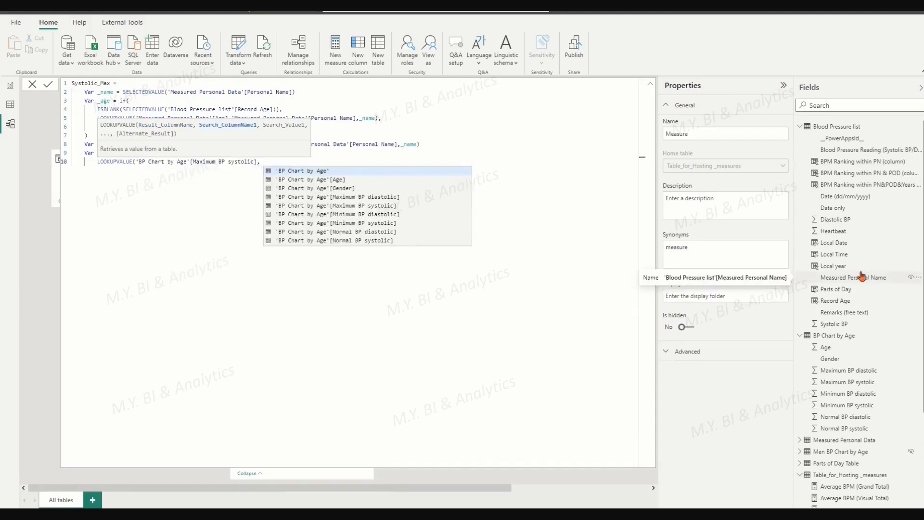
{"action": "type", "text": "'BP"}
{"action": "key", "text": "Down"}
{"action": "key", "text": "Tab"}
{"action": "type", "text": ",_age,"}
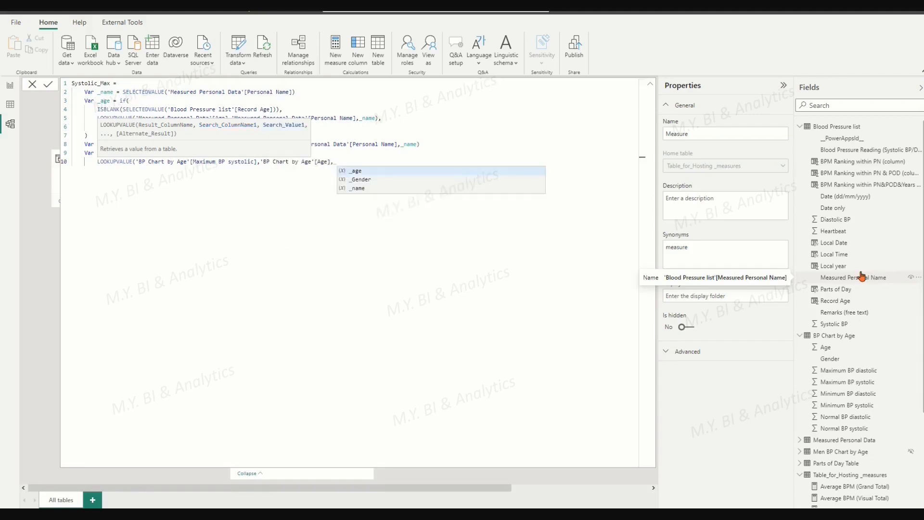
Step: Add 'BP Chart by Age'[Gender] matched to _Gender as the second search pair and close the _Systolic_Max_under_65 LOOKUPVALUE
{"action": "type", "text": "'BP"}
{"action": "key", "text": "Down"}
{"action": "key", "text": "Down"}
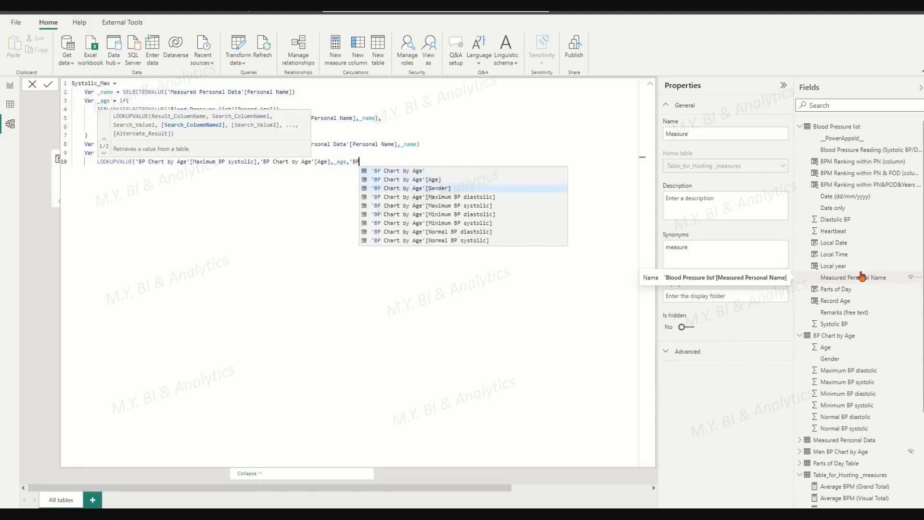
{"action": "key", "text": "Tab"}
{"action": "type", "text": ",_"}
{"action": "key", "text": "Down"}
{"action": "key", "text": "Tab"}
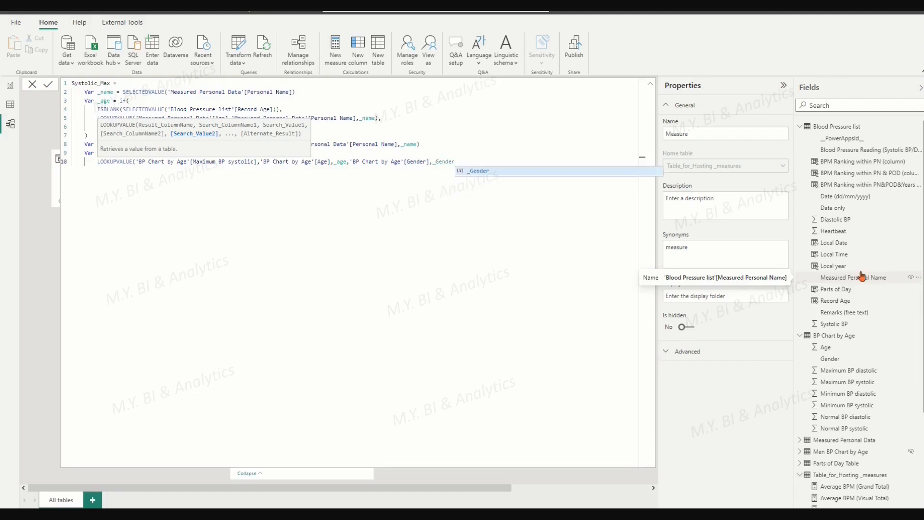
{"action": "type", "text": ")"}
{"action": "key", "text": "shift+Return"}
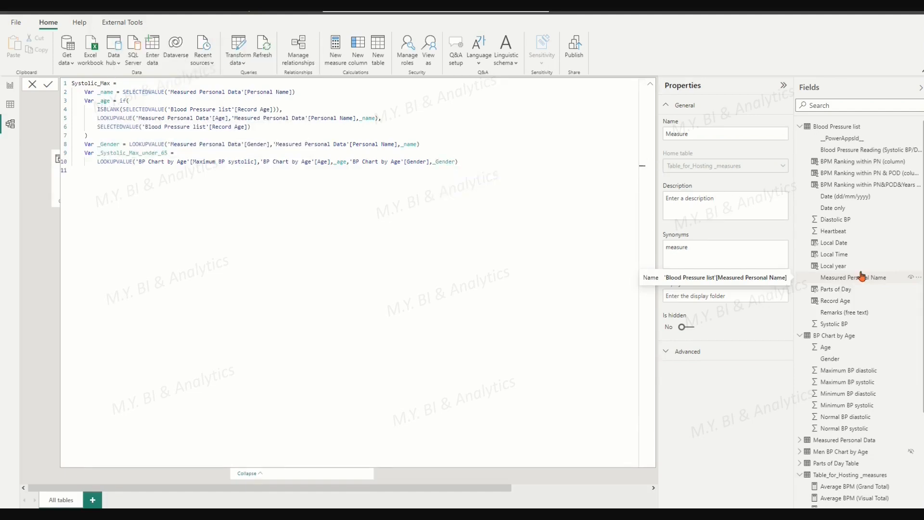
Step: Begin the variable _Systolic_Max_LargerThan_65 as a LOOKUPVALUE returning 'BP Chart by Age'[Maximum BP systolic]
{"action": "type", "text": "Var _Systolic_Max_LargerThan_65 ="}
{"action": "key", "text": "Return"}
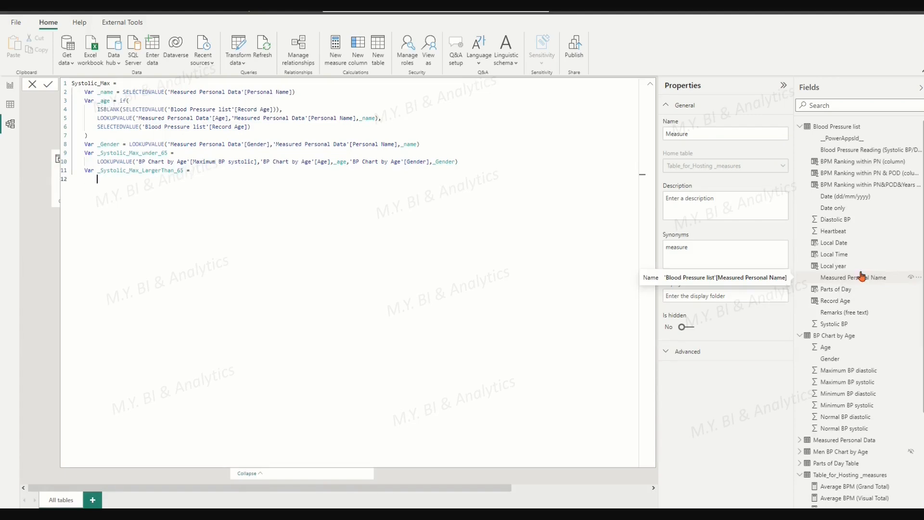
{"action": "type", "text": "lookup"}
{"action": "key", "text": "Tab"}
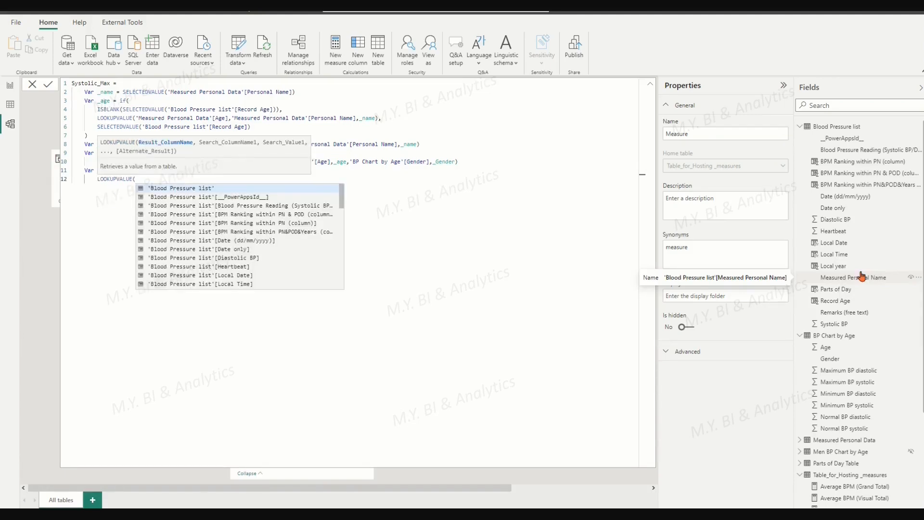
{"action": "type", "text": "'BP"}
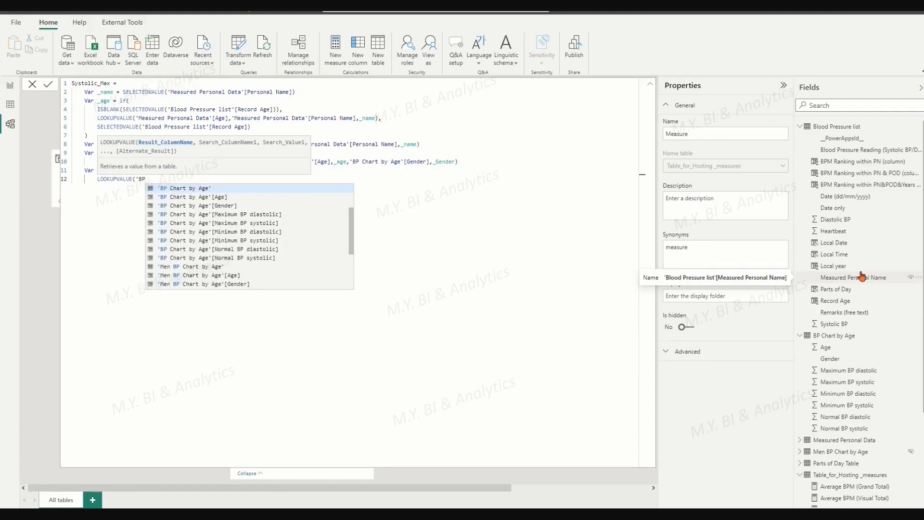
{"action": "left_click", "coordinate": [248, 223]}
{"action": "type", "text": ","}
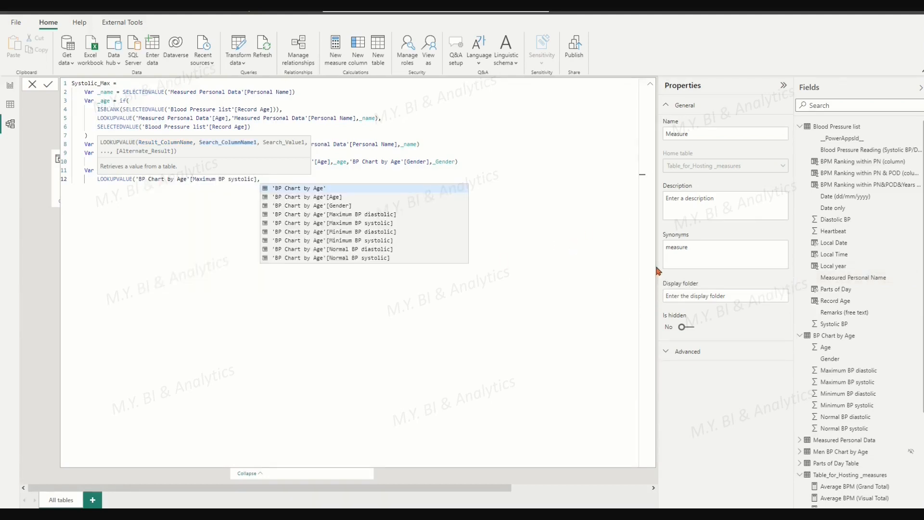
Step: Match 'BP Chart by Age'[Age] to 65 and 'BP Chart by Age'[Gender] to _Gender, completing the _Systolic_Max_LargerThan_65 lookup
{"action": "left_click", "coordinate": [336, 197]}
{"action": "type", "text": ",65"}
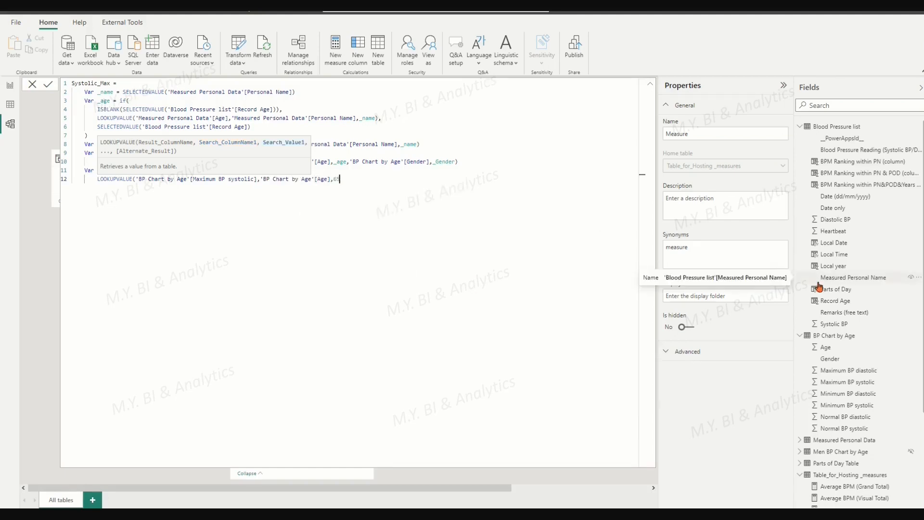
{"action": "type", "text": ",'BP"}
{"action": "left_click", "coordinate": [431, 209]}
{"action": "type", "text": ","}
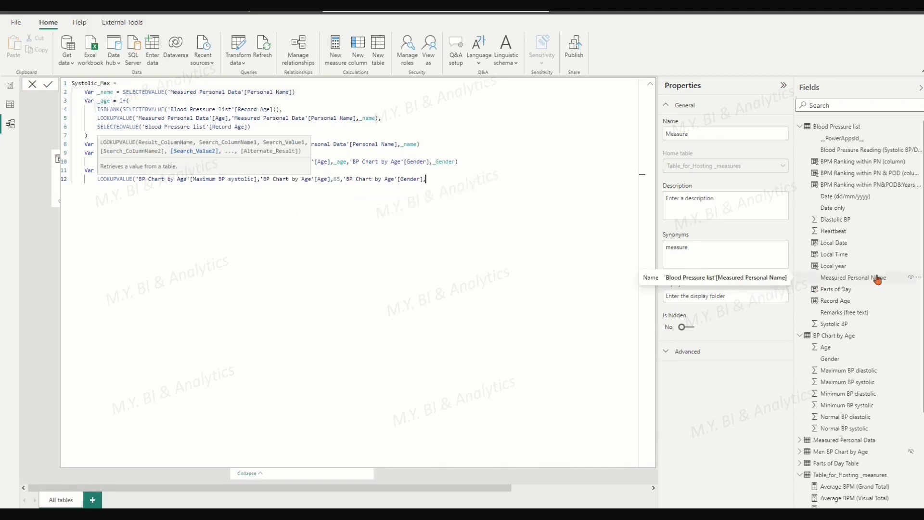
{"action": "type", "text": "_"}
{"action": "left_click", "coordinate": [452, 194]}
{"action": "type", "text": ")"}
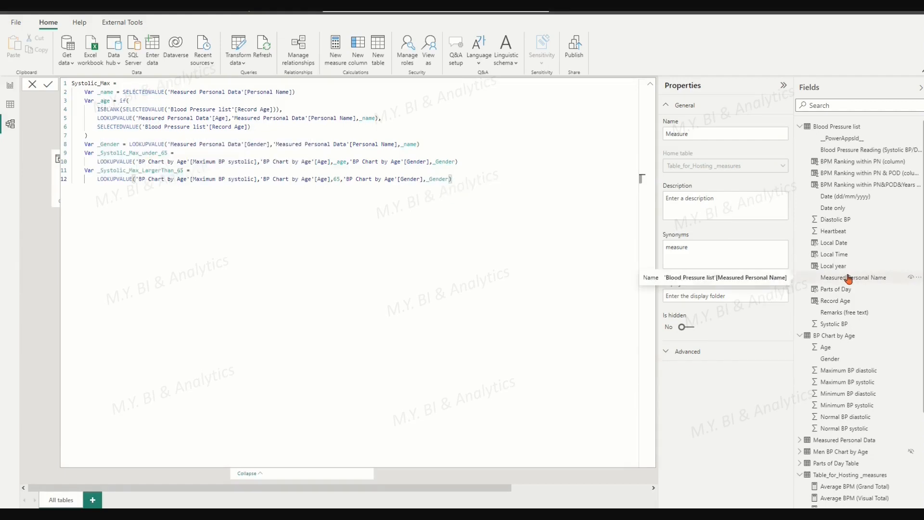
Step: Add a Return clause after a blank line and open an IF expression with the condition _age > 65
{"action": "key", "text": "shift+Return"}
{"action": "key", "text": "shift+Return"}
{"action": "key", "text": "BackSpace"}
{"action": "type", "text": "Return"}
{"action": "key", "text": "shift+Return"}
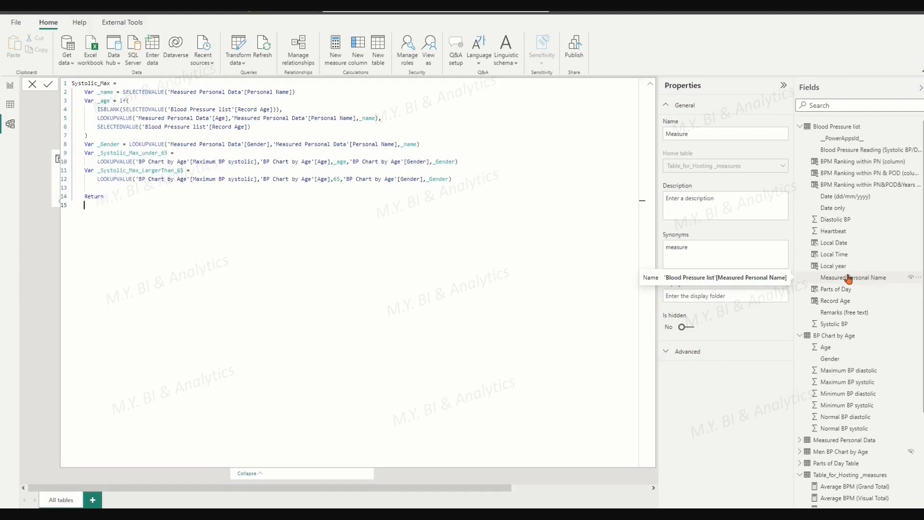
{"action": "type", "text": "if"}
{"action": "key", "text": "Tab"}
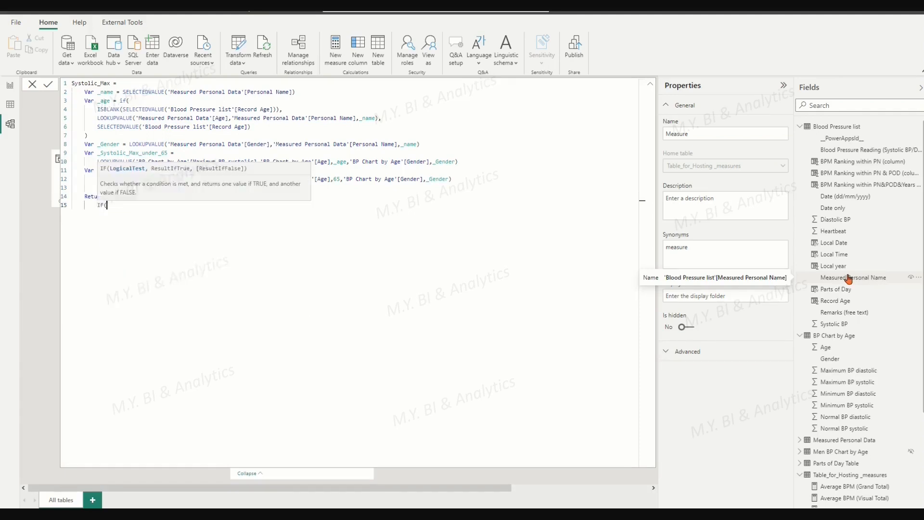
{"action": "key", "text": "shift+Return"}
{"action": "type", "text": "_"}
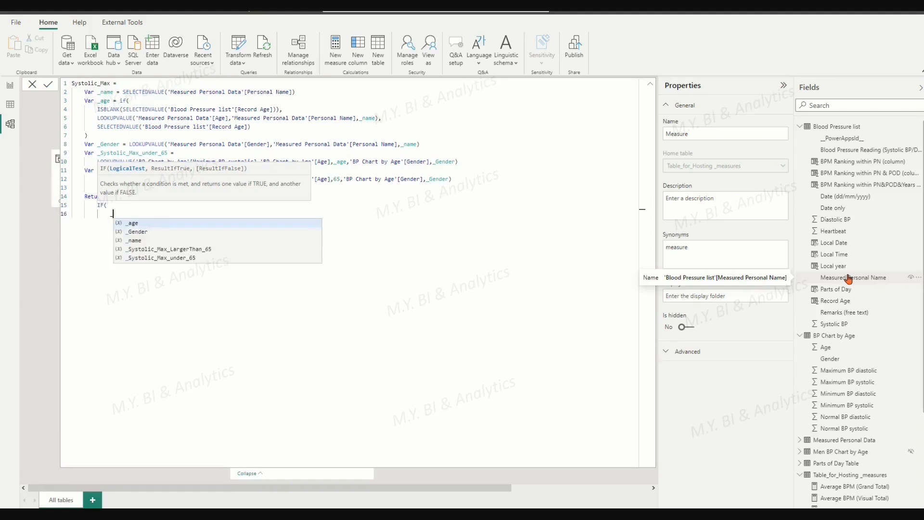
{"action": "key", "text": "Tab"}
{"action": "type", "text": "> 65,"}
{"action": "key", "text": "Return"}
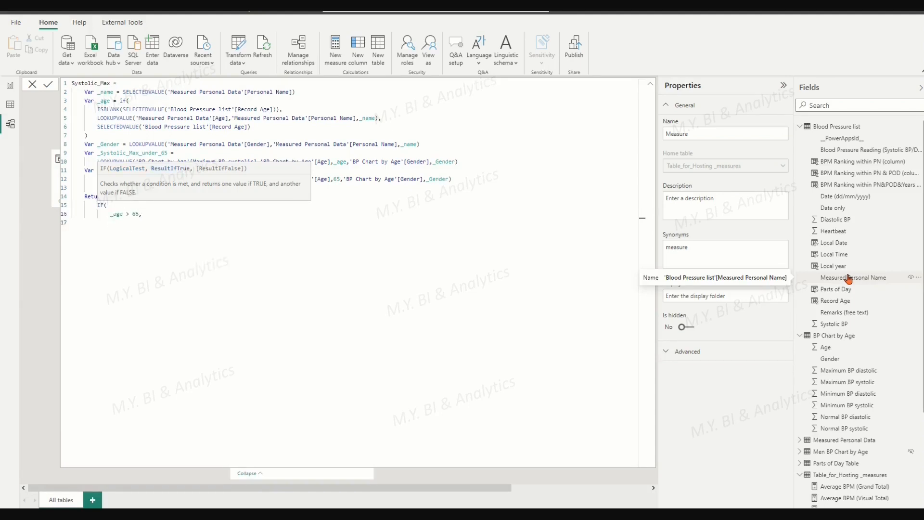
Step: Give the IF _Systolic_Max_LargerThan_65 as true result and _Systolic_Max_under_65 as false result, then close and commit the Systolic_Max measure
{"action": "type", "text": "_"}
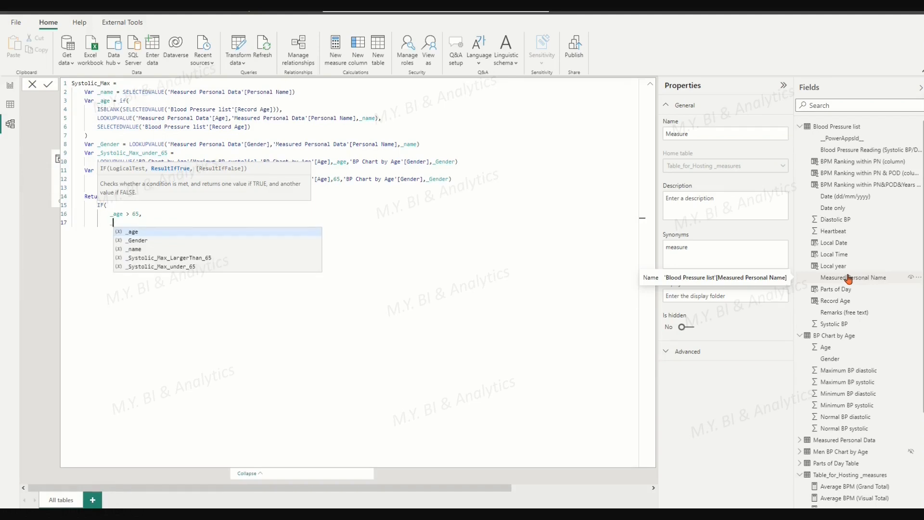
{"action": "left_click", "coordinate": [198, 258]}
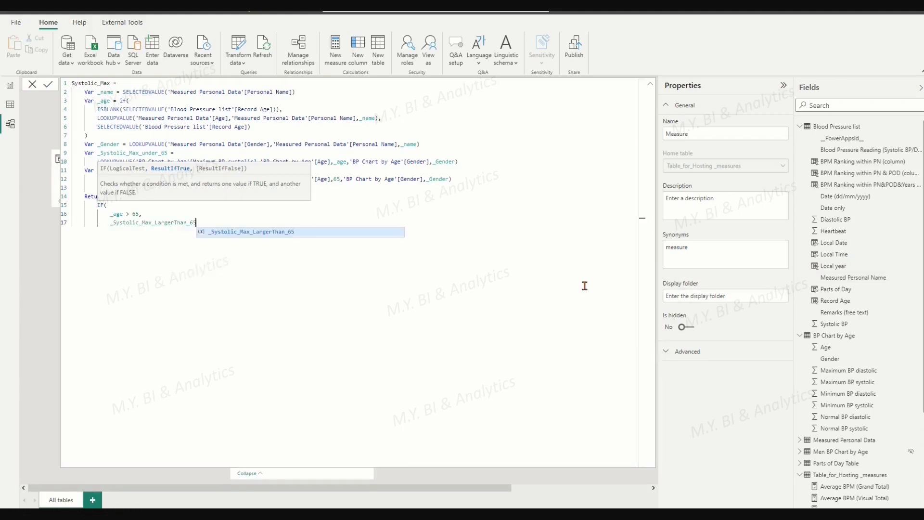
{"action": "type", "text": ","}
{"action": "key", "text": "Return"}
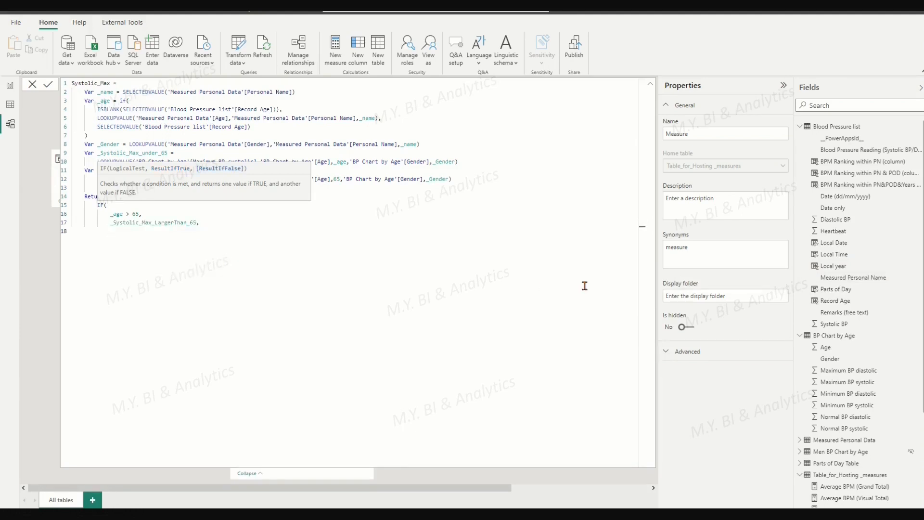
{"action": "type", "text": "_"}
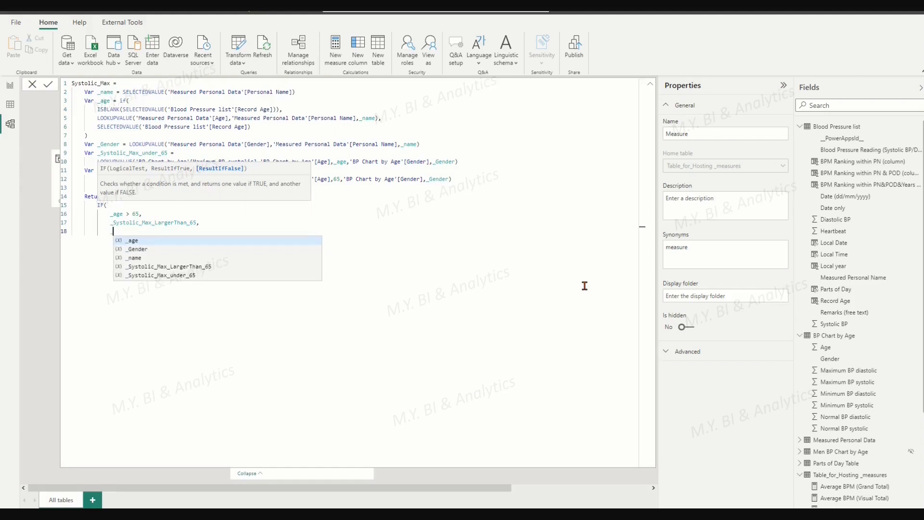
{"action": "left_click", "coordinate": [186, 275]}
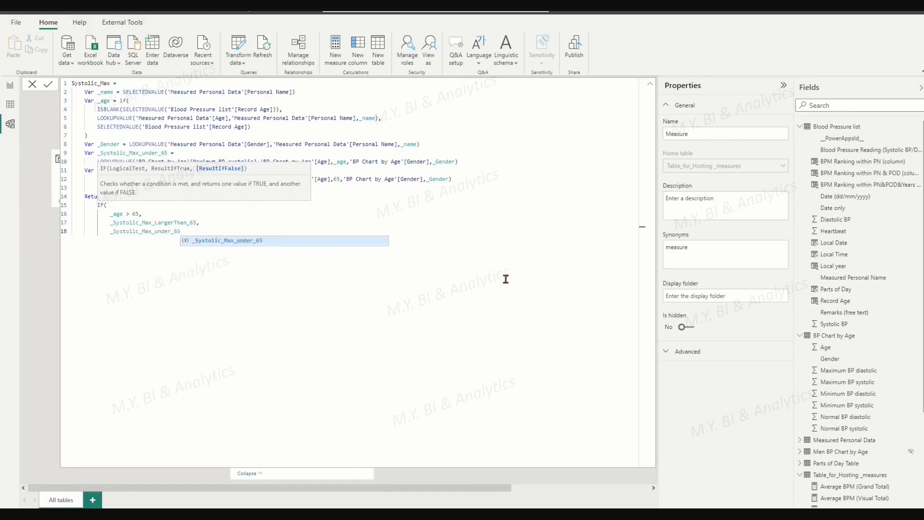
{"action": "key", "text": "shift+Return"}
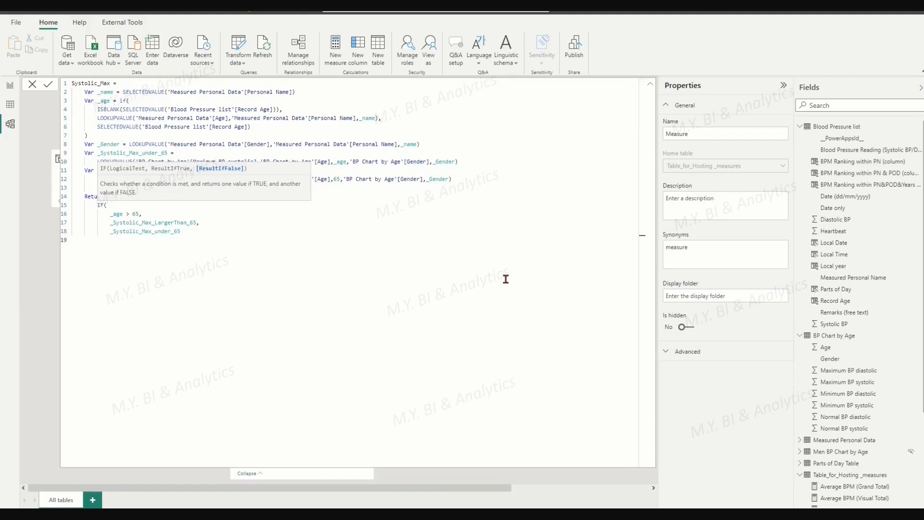
{"action": "type", "text": ")"}
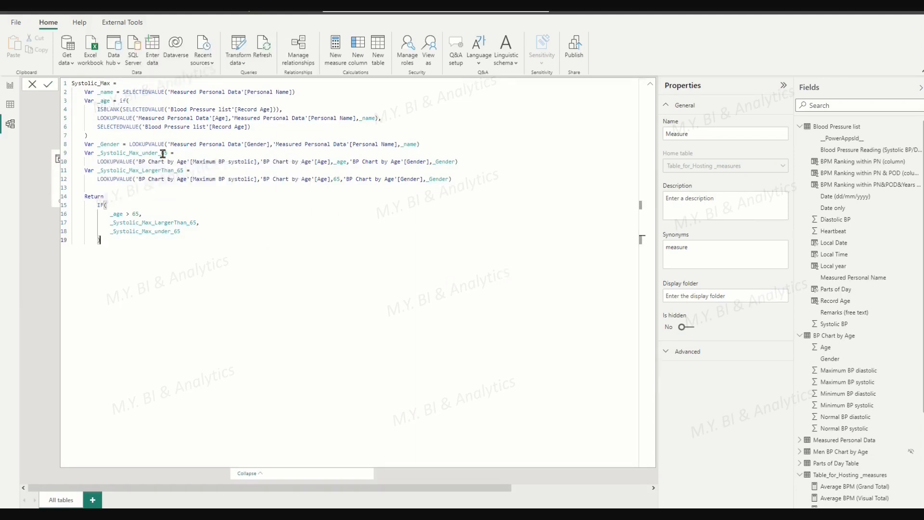
{"action": "left_click", "coordinate": [49, 85]}
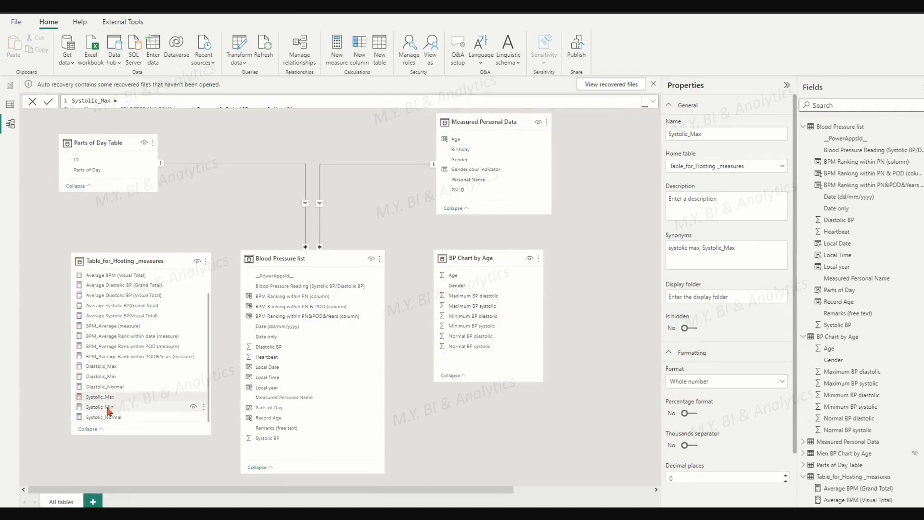
Step: Review the formulas of the Systolic_Min, Systolic_Normal, Diastolic_Max, Diastolic_Min and Diastolic_Normal measures
{"action": "left_click", "coordinate": [104, 407]}
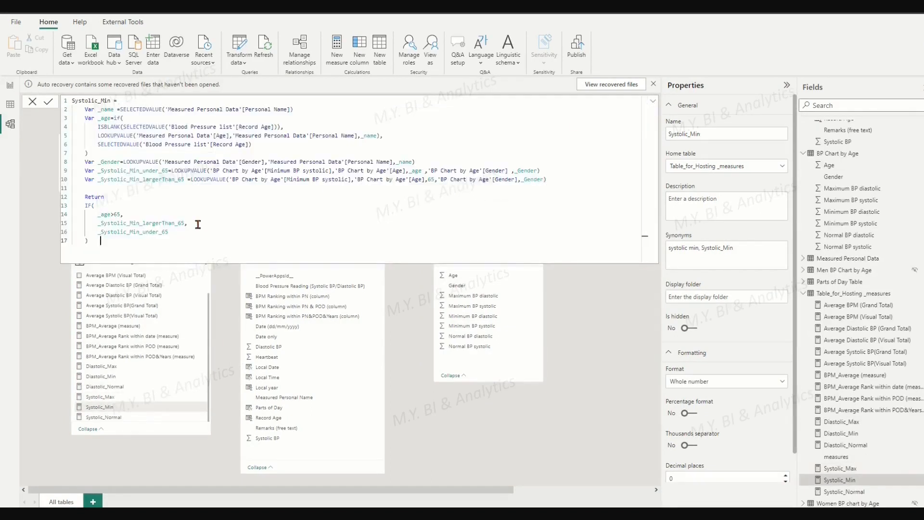
{"action": "left_click", "coordinate": [118, 418]}
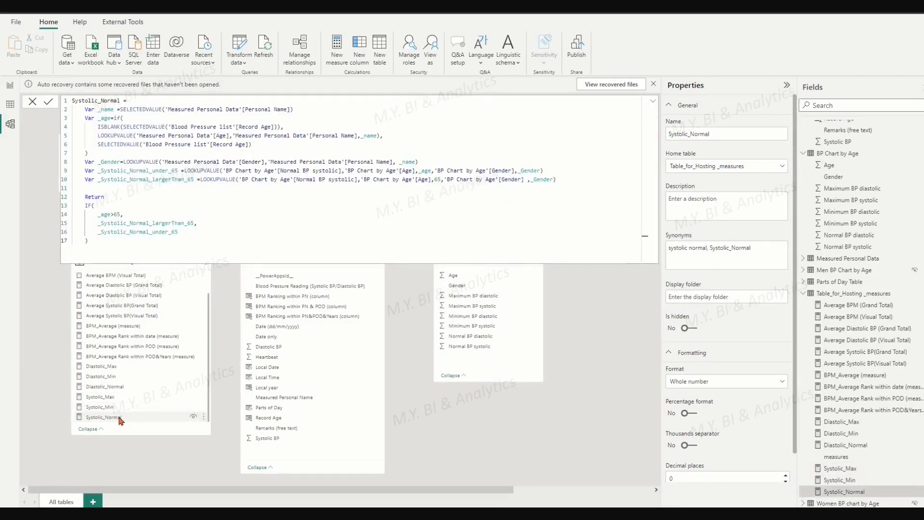
{"action": "left_click", "coordinate": [112, 368]}
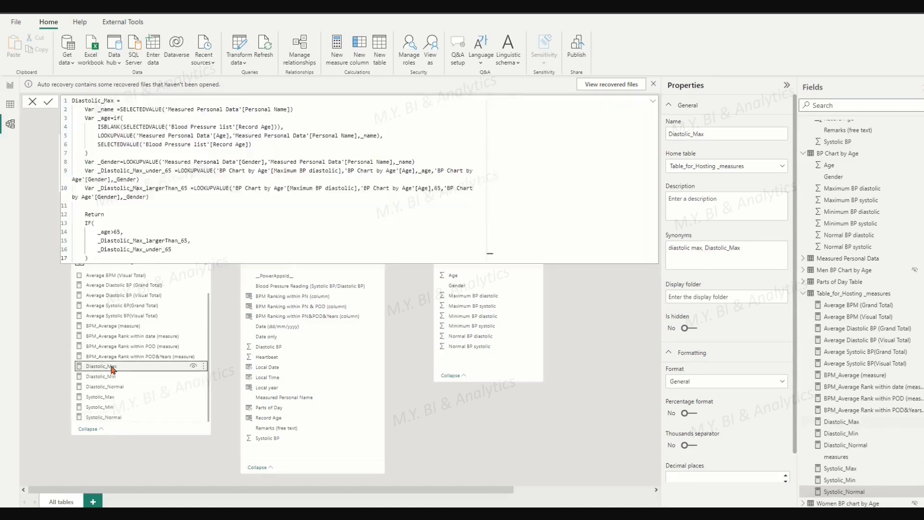
{"action": "left_click", "coordinate": [108, 378]}
{"action": "left_click", "coordinate": [110, 388]}
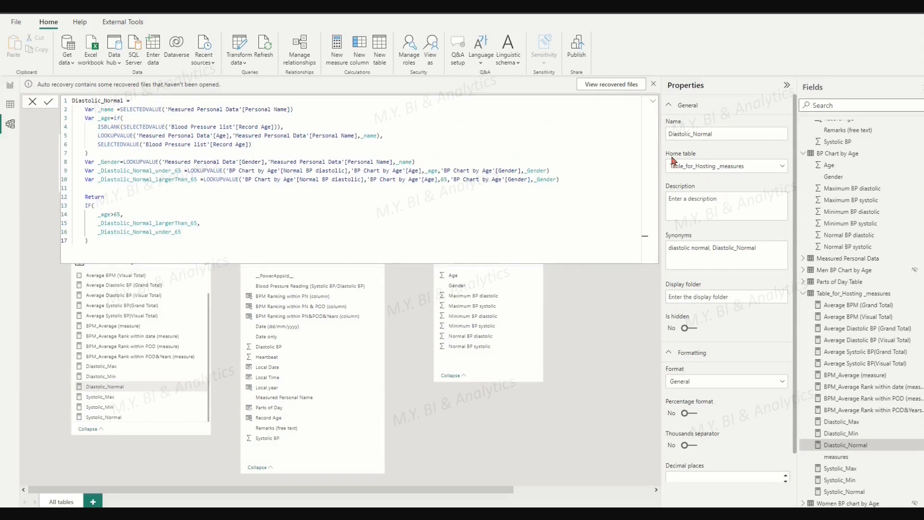
{"action": "left_click", "coordinate": [654, 102]}
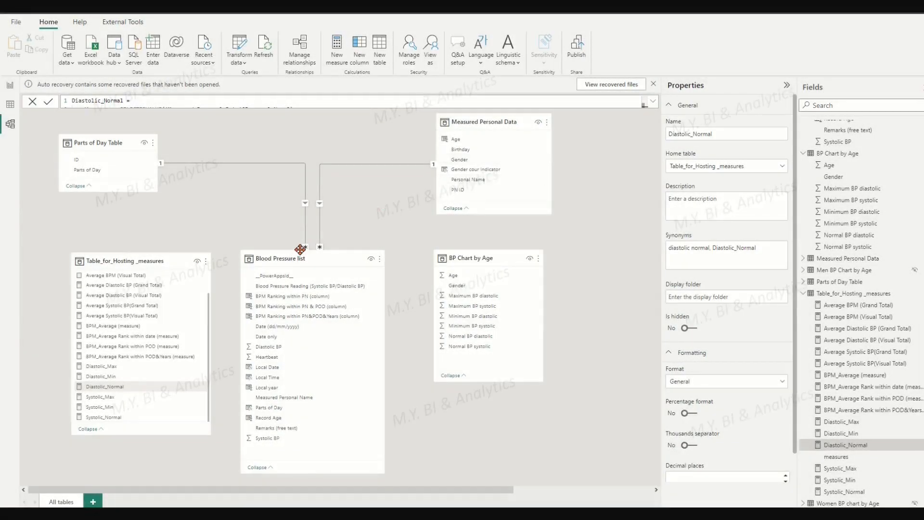
Step: Create a calculated column named Systolic record colour Codes in the Blood Pressure list table
{"action": "left_click", "coordinate": [296, 259]}
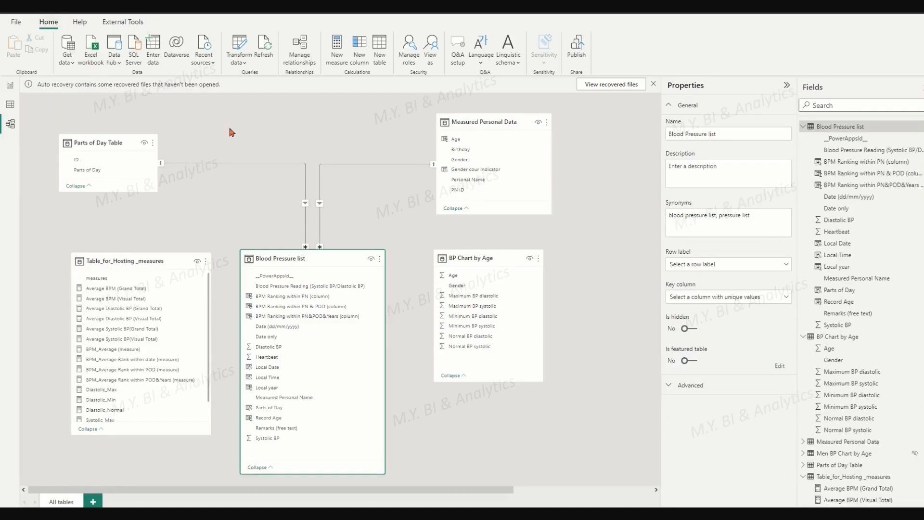
{"action": "left_click", "coordinate": [362, 49]}
{"action": "left_click", "coordinate": [363, 52]}
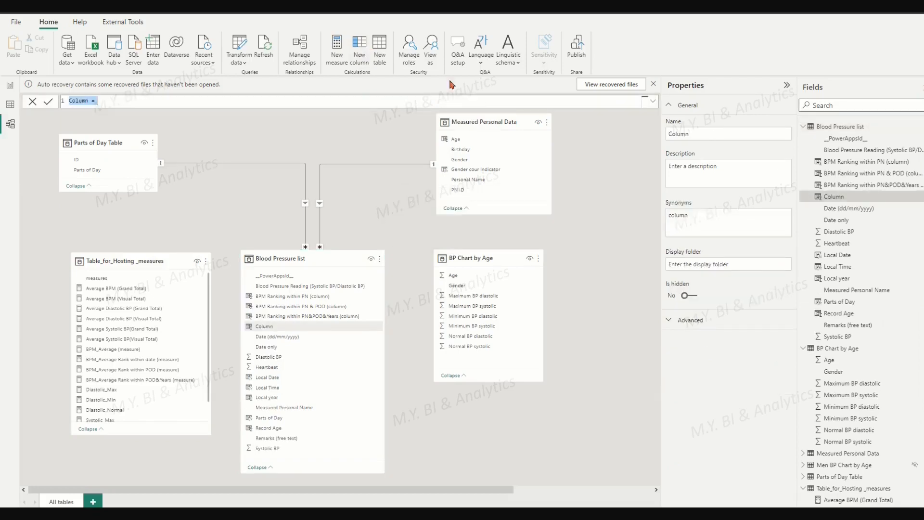
{"action": "left_click", "coordinate": [652, 102]}
{"action": "type", "text": "Sys"}
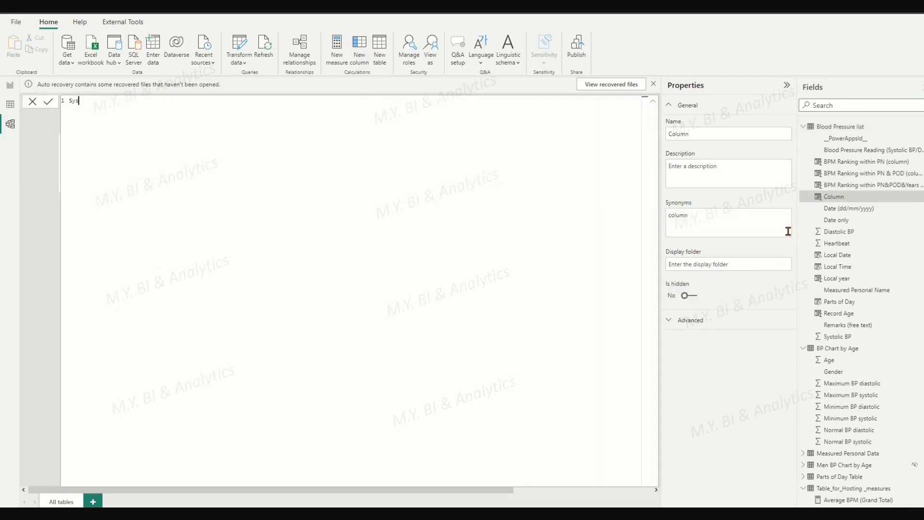
{"action": "type", "text": "tolic record colour Codes ="}
{"action": "key", "text": "shift+Return"}
Step: Begin the column's expression with a SWITCH function that evaluates TRUE()
{"action": "type", "text": "SWI"}
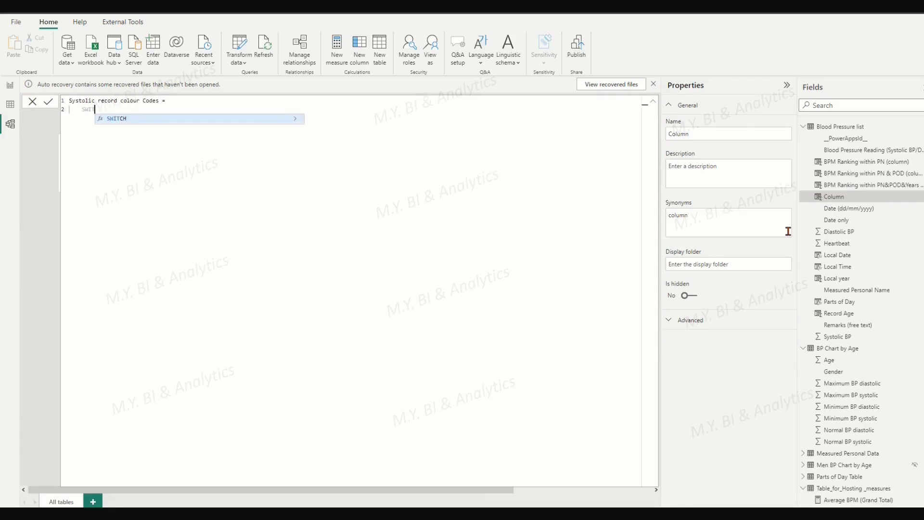
{"action": "type", "text": "TCH("}
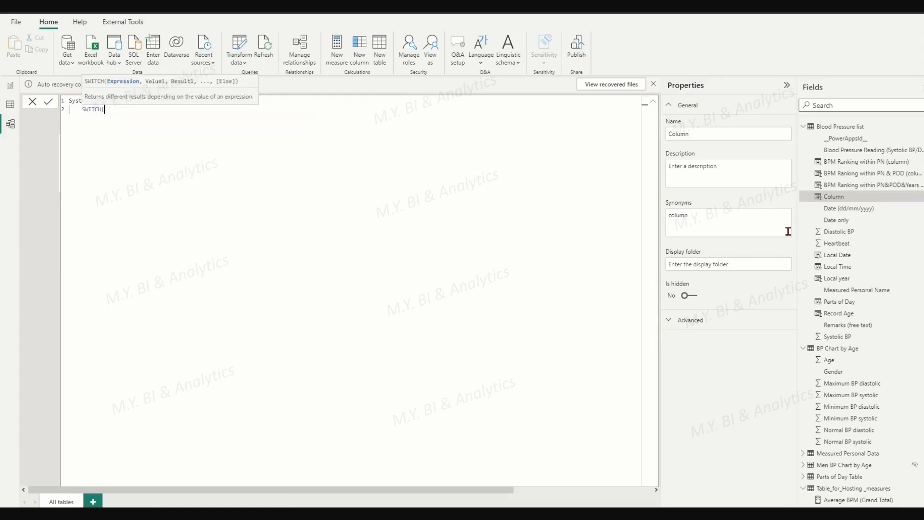
{"action": "type", "text": "TRUE"}
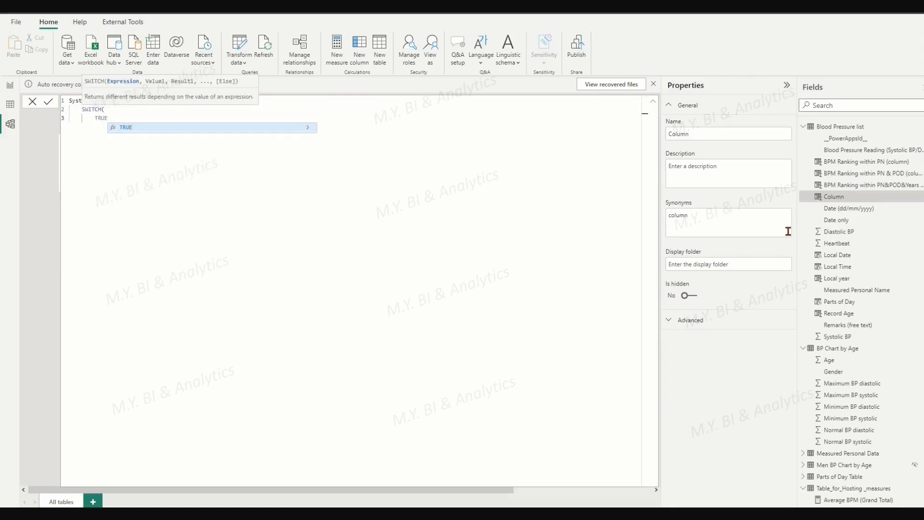
{"action": "type", "text": "(),"}
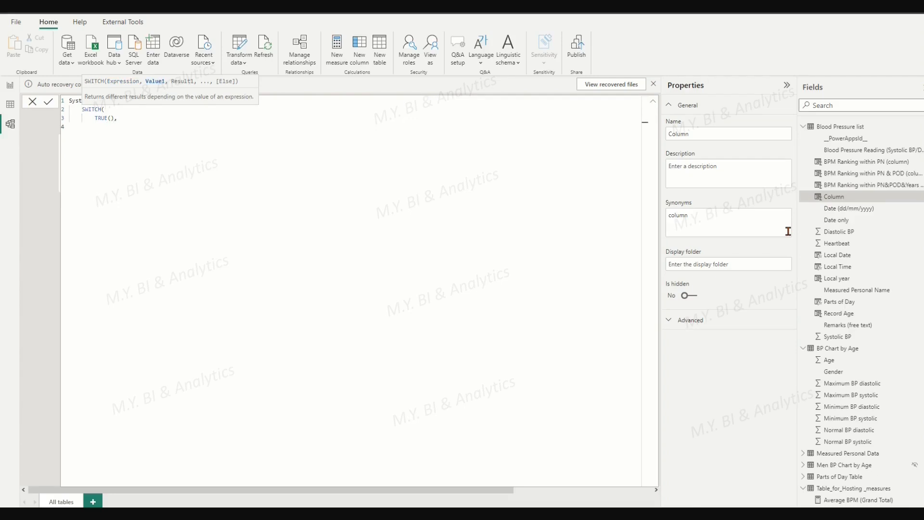
Step: Add the first SWITCH condition, [Systolic BP] >= [Systolic_Max], with "#ff0000" as its result
{"action": "type", "text": "[Sy"}
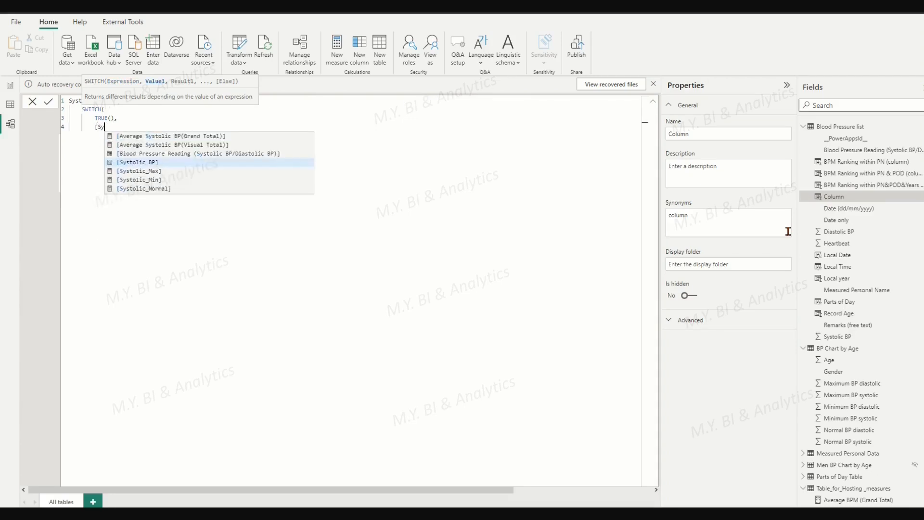
{"action": "key", "text": "Tab"}
{"action": "type", "text": ">="}
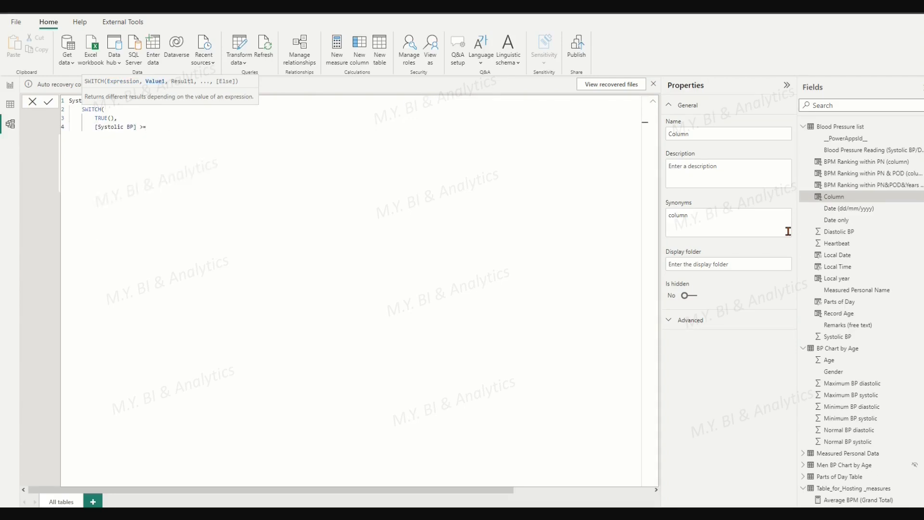
{"action": "type", "text": " [Sy"}
{"action": "key", "text": "Tab"}
{"action": "type", "text": ", \"#ff0000\","}
{"action": "key", "text": "shift+Return"}
Step: Start the second SWITCH condition on a new line with [Systolic BP] < [Systolic_Max]
{"action": "type", "text": "[Sy"}
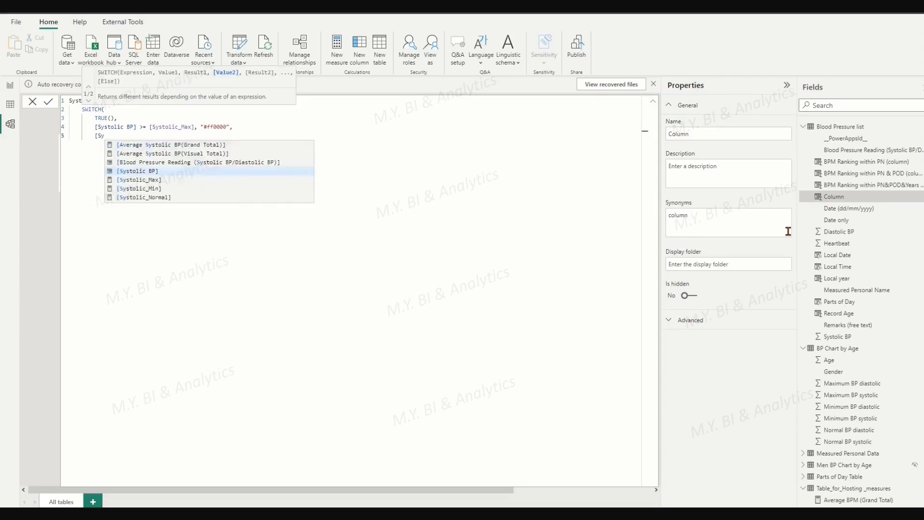
{"action": "key", "text": "Tab"}
{"action": "type", "text": "<[Sys"}
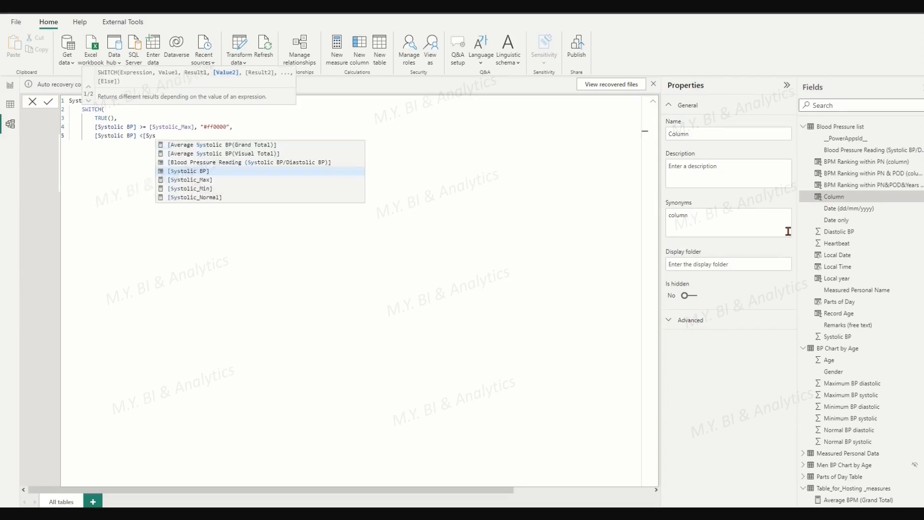
{"action": "key", "text": "Down"}
{"action": "key", "text": "Tab"}
Step: Extend the second condition with && [Systolic BP] > [Systolic_Min] and give it the result "#73D100"
{"action": "type", "text": "&& [Sys"}
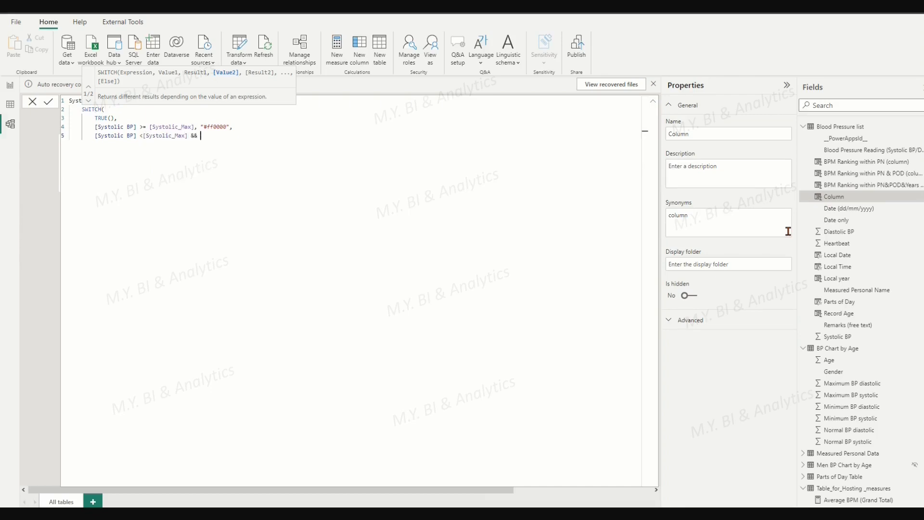
{"action": "key", "text": "Tab"}
{"action": "type", "text": "> [Sys"}
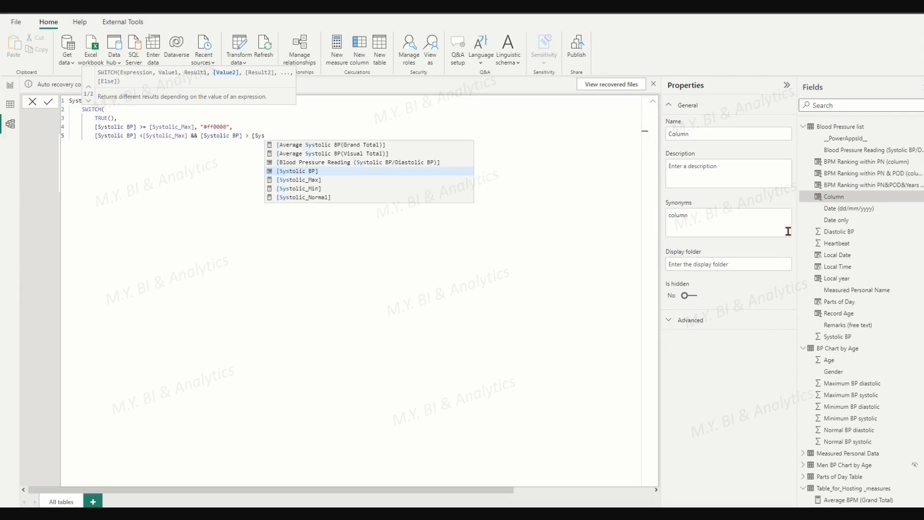
{"action": "key", "text": "Down"}
{"action": "key", "text": "Down"}
{"action": "key", "text": "Tab"}
{"action": "type", "text": ", "}
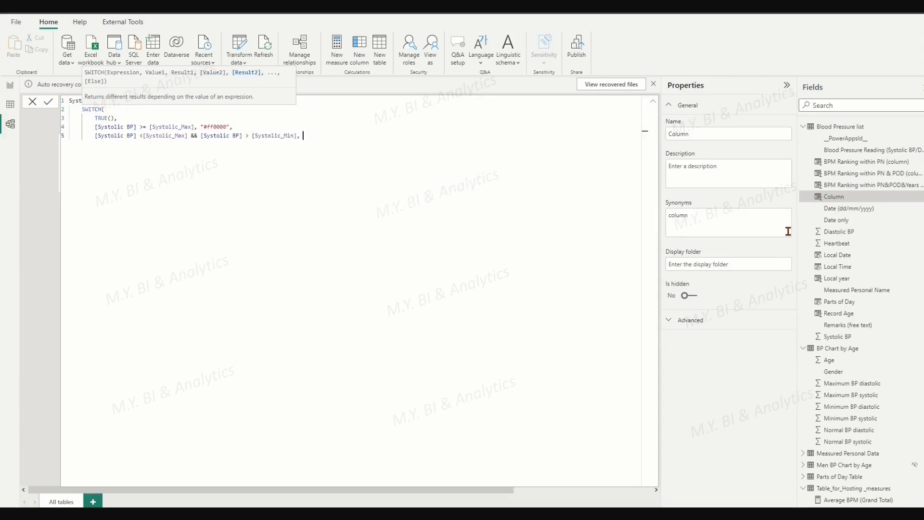
{"action": "type", "text": "\"#73D100\","}
{"action": "key", "text": "Return"}
Step: Add the third SWITCH condition, [Systolic BP] <= [Systolic_Min], with "#ffa500" as its result
{"action": "type", "text": "[Sy"}
{"action": "key", "text": "Tab"}
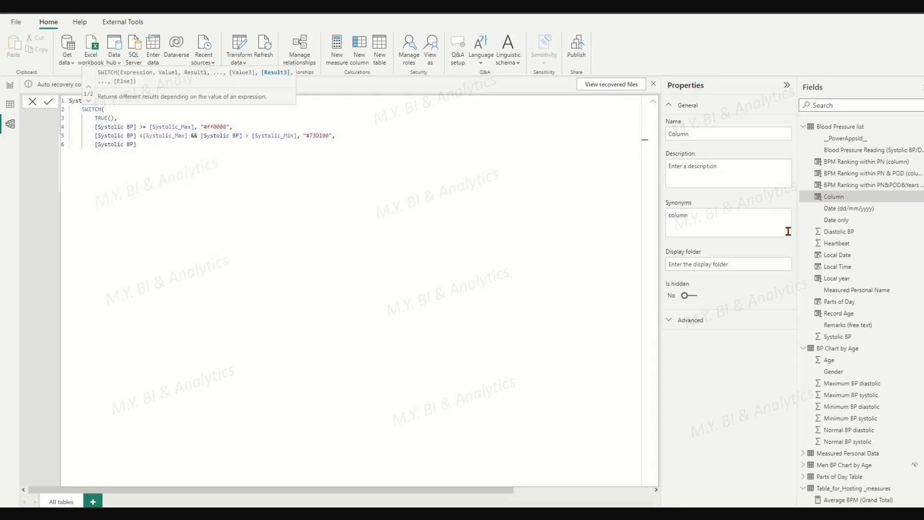
{"action": "type", "text": "<= [S"}
{"action": "key", "text": "Down"}
{"action": "key", "text": "Down"}
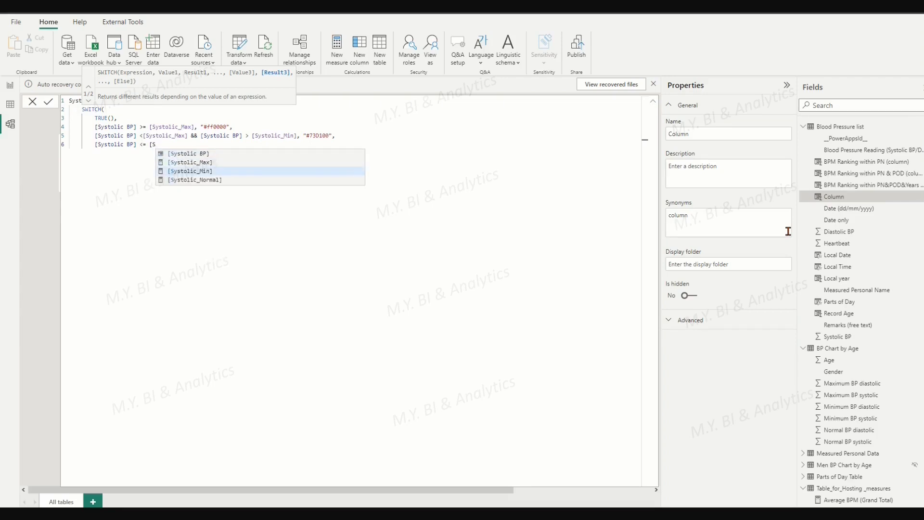
{"action": "key", "text": "Tab"}
{"action": "type", "text": ", \"#ffa500\""}
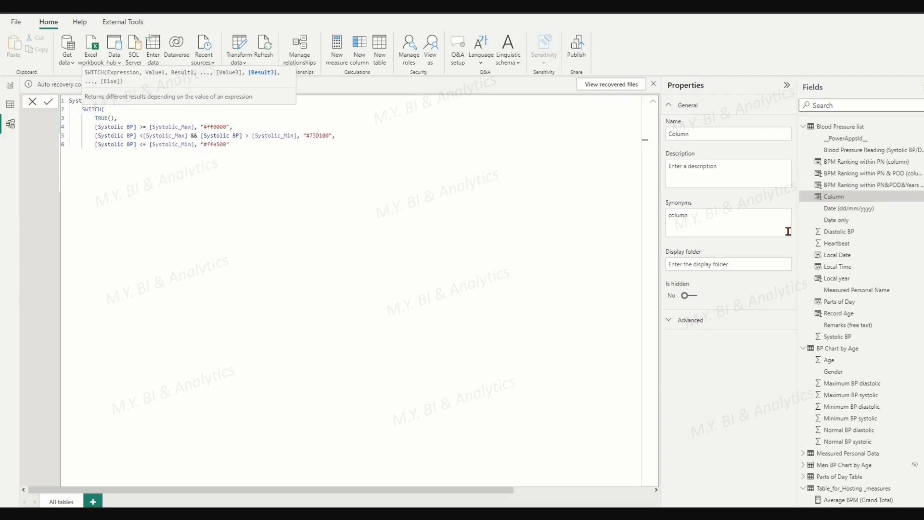
Step: Close the SWITCH expression on its own line and commit the Systolic record colour Codes column
{"action": "key", "text": "shift+Return"}
{"action": "type", "text": ")"}
{"action": "left_click", "coordinate": [48, 104]}
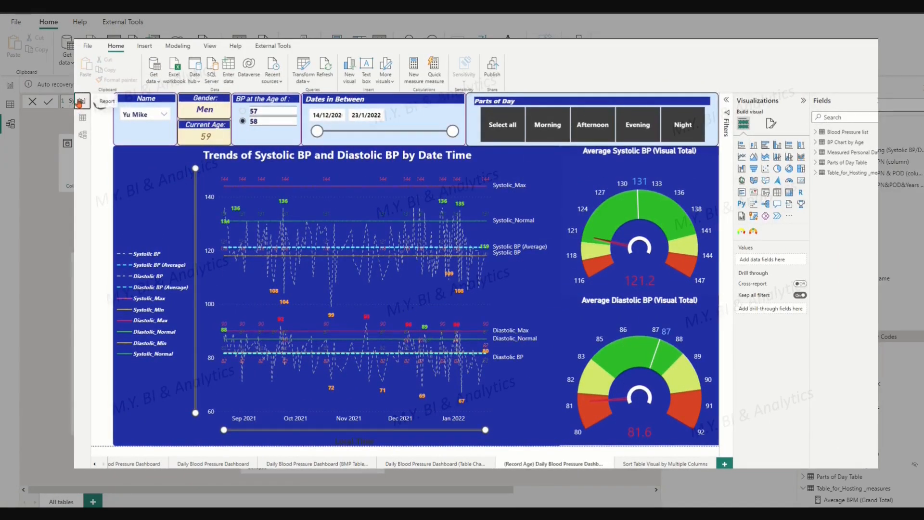
Step: Open the custom colour choices for the font of the Name slicer's values on the report page
{"action": "left_click", "coordinate": [140, 134]}
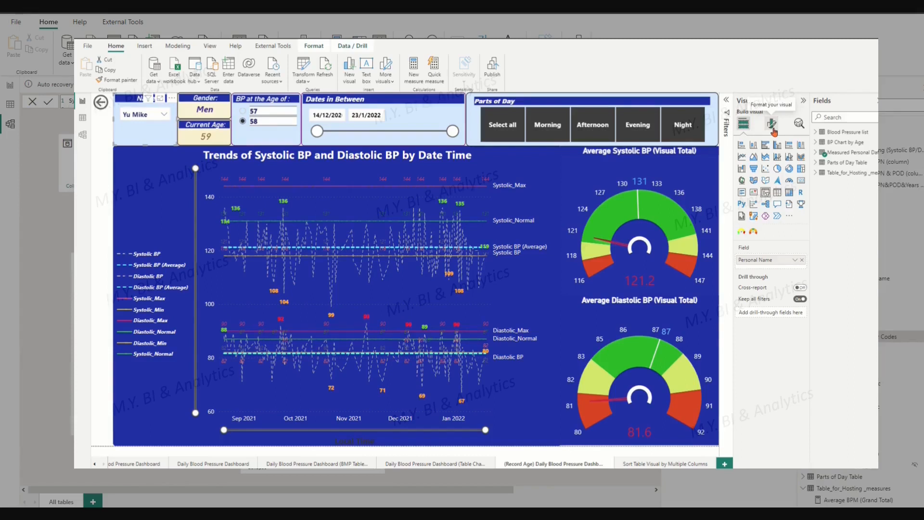
{"action": "left_click", "coordinate": [773, 125]}
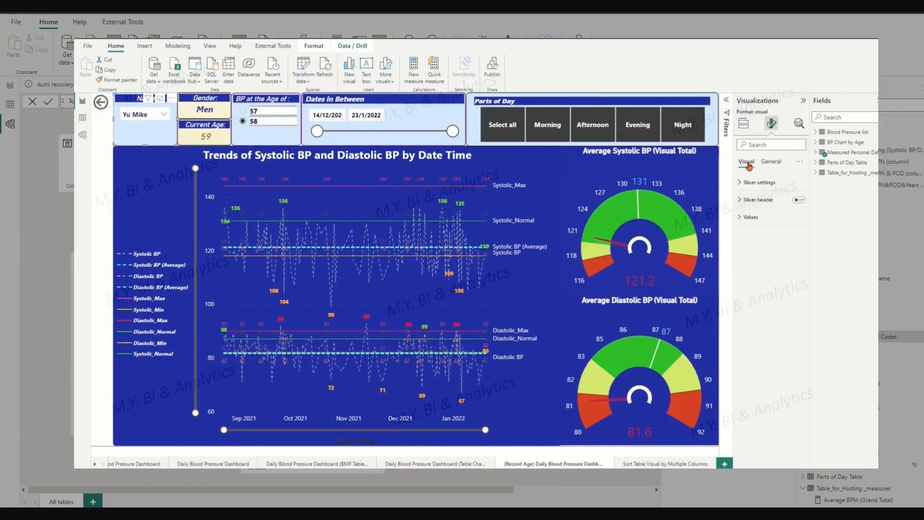
{"action": "left_click", "coordinate": [739, 218]}
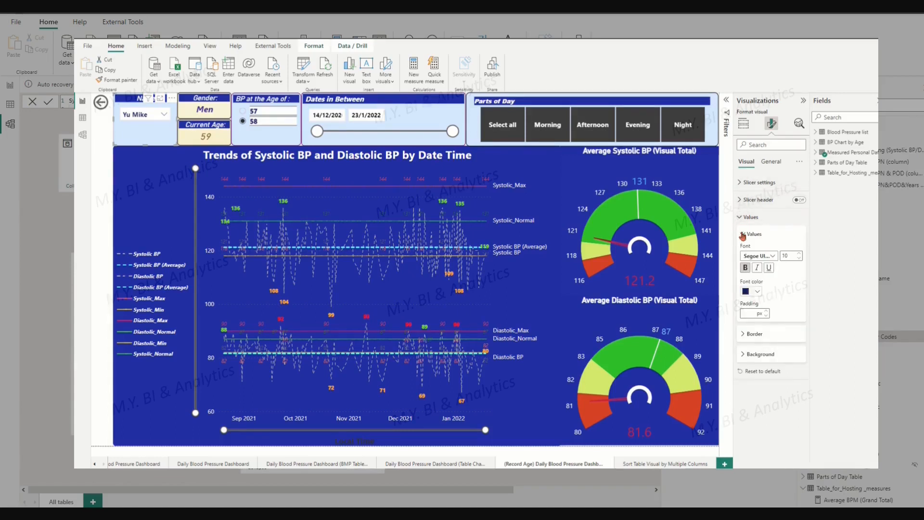
{"action": "left_click", "coordinate": [747, 292]}
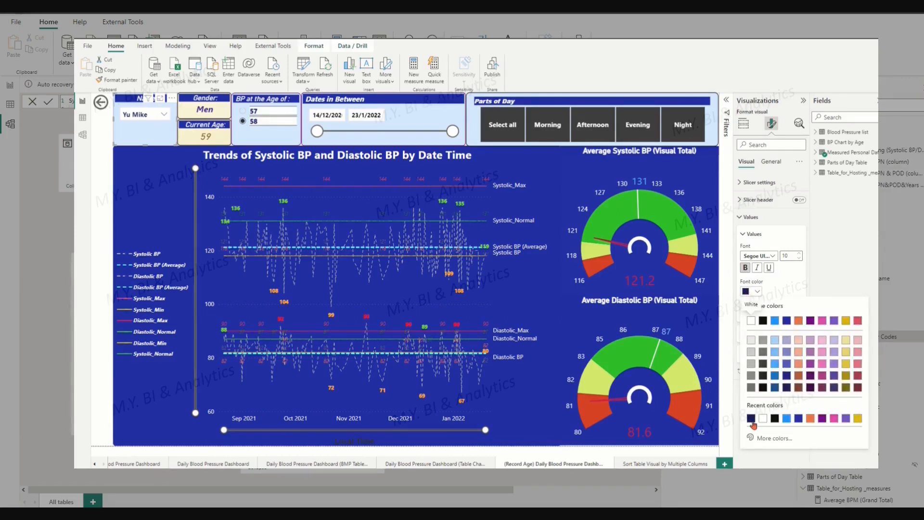
{"action": "left_click", "coordinate": [764, 439]}
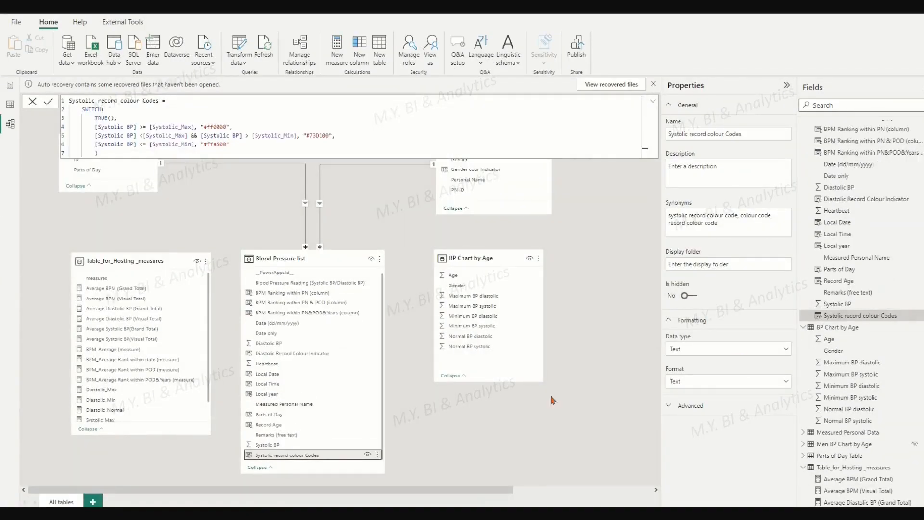
Step: Review the Diastolic Record Colour Indicator formula and the rows of both colour code columns in the Blood Pressure list table data
{"action": "left_click", "coordinate": [265, 355]}
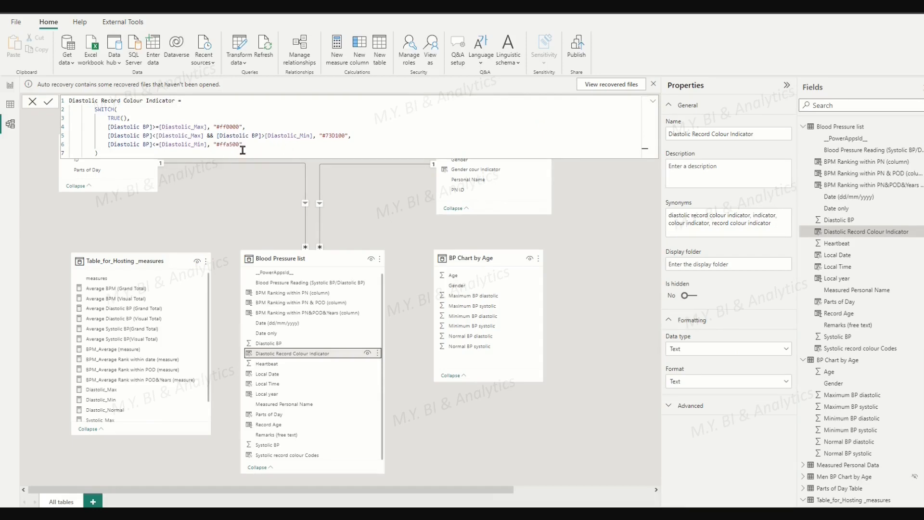
{"action": "left_click", "coordinate": [10, 104]}
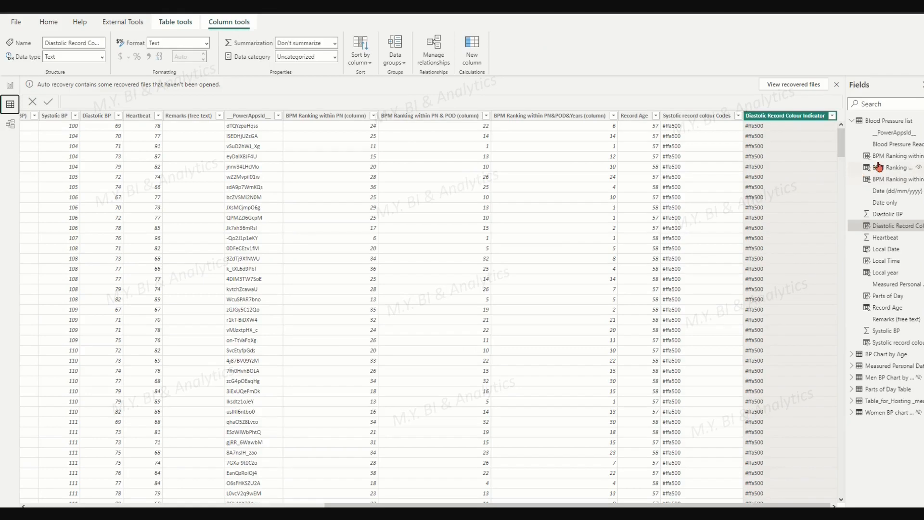
{"action": "left_click", "coordinate": [695, 120]}
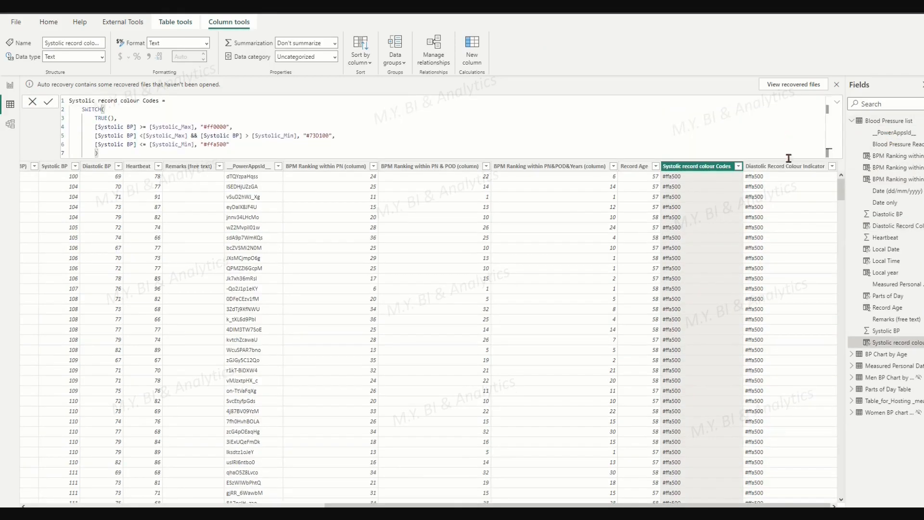
{"action": "left_click", "coordinate": [785, 166]}
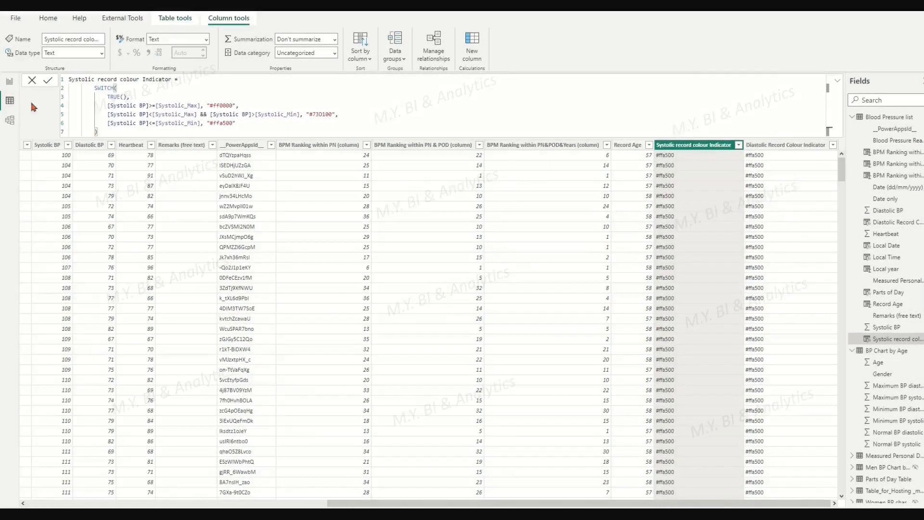
Step: Examine the line style and series colours of the Trends of Systolic BP and Diastolic BP by Date Time line chart on the report page
{"action": "left_click", "coordinate": [9, 83]}
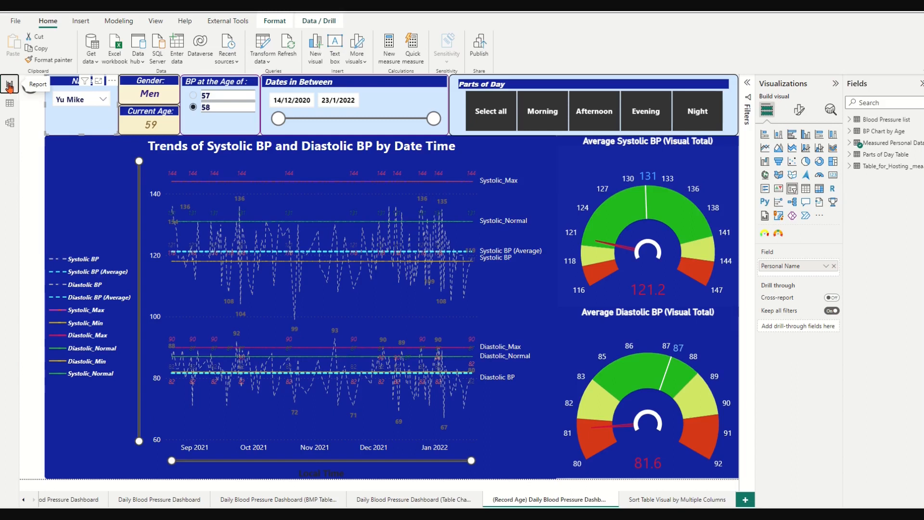
{"action": "left_click", "coordinate": [149, 184]}
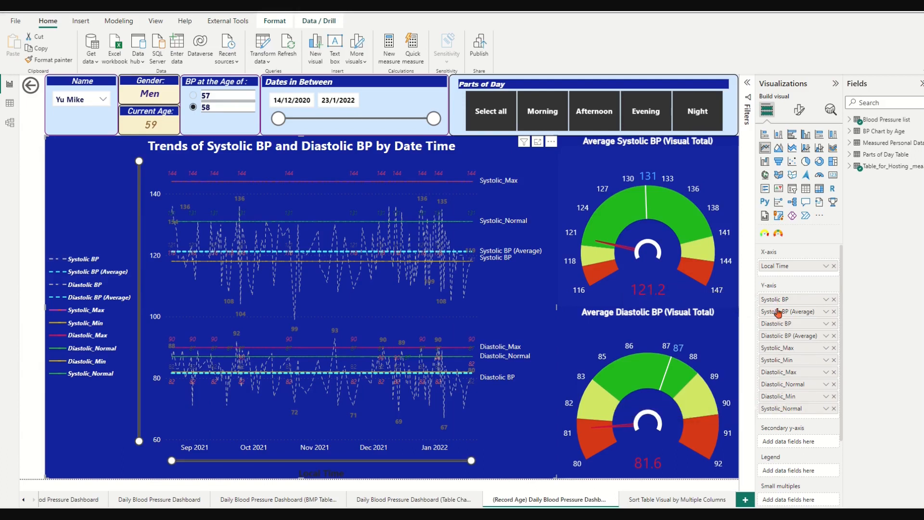
{"action": "left_click", "coordinate": [800, 113]}
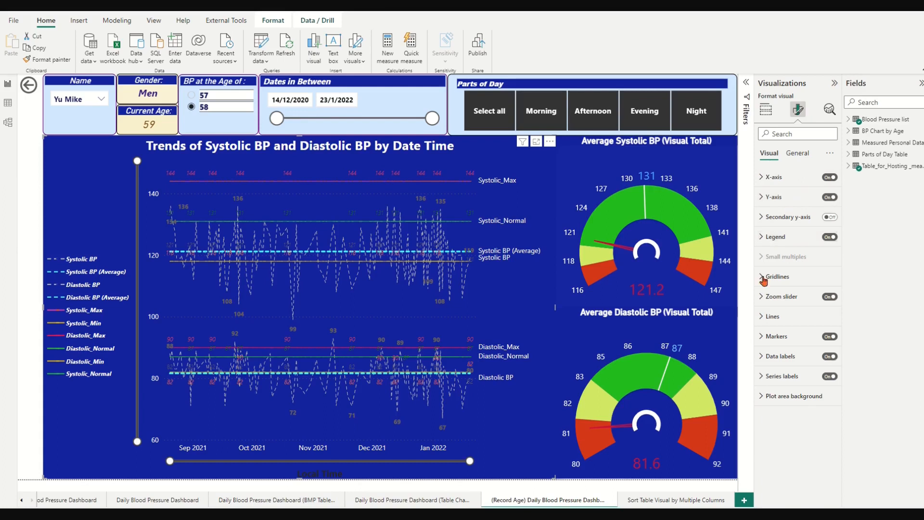
{"action": "left_click", "coordinate": [762, 318]}
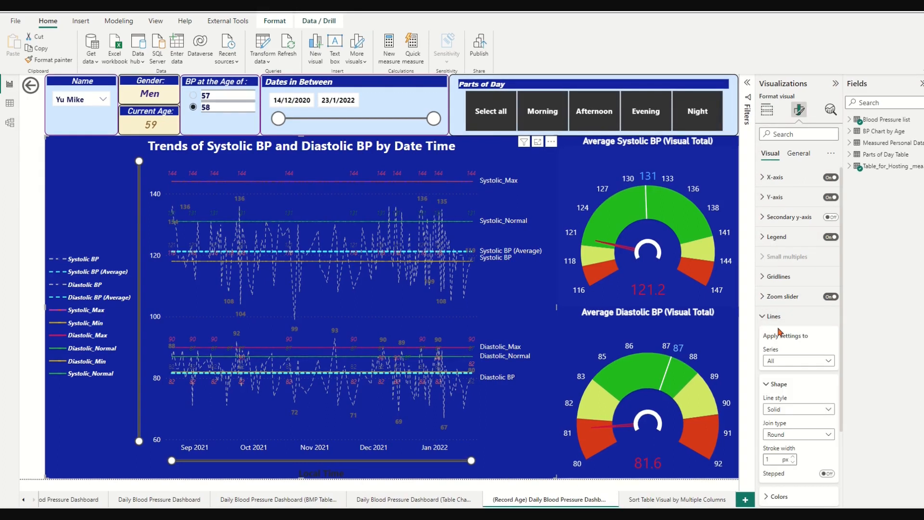
{"action": "scroll", "coordinate": [805, 386], "scroll_direction": "down", "scroll_amount": 2}
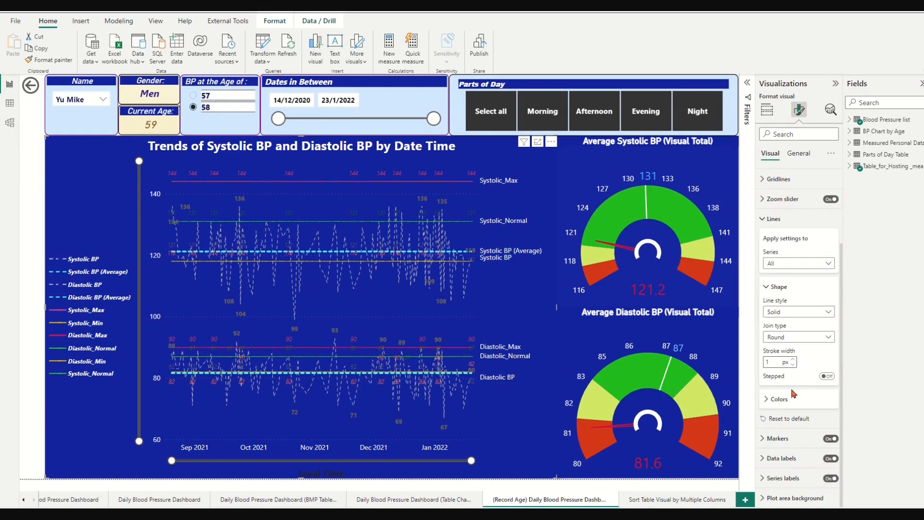
{"action": "left_click", "coordinate": [768, 401]}
{"action": "scroll", "coordinate": [800, 383], "scroll_direction": "down", "scroll_amount": 4}
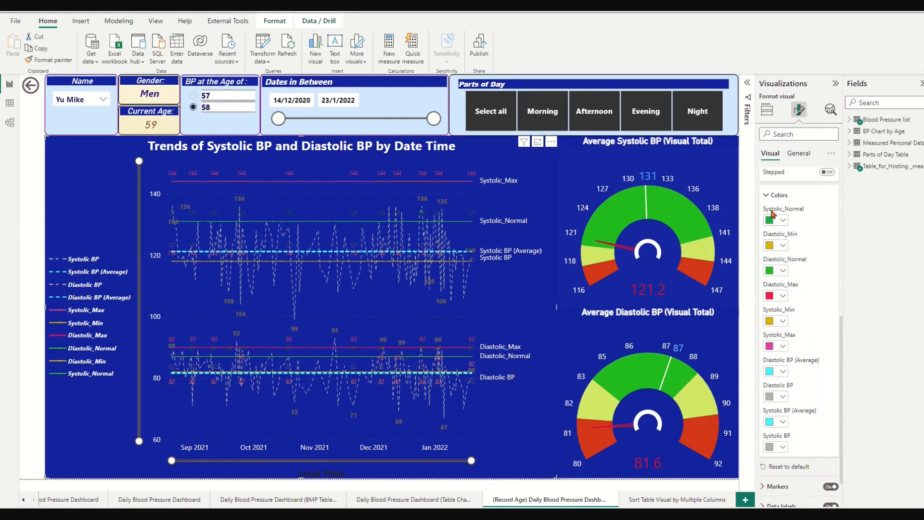
{"action": "left_click", "coordinate": [767, 195]}
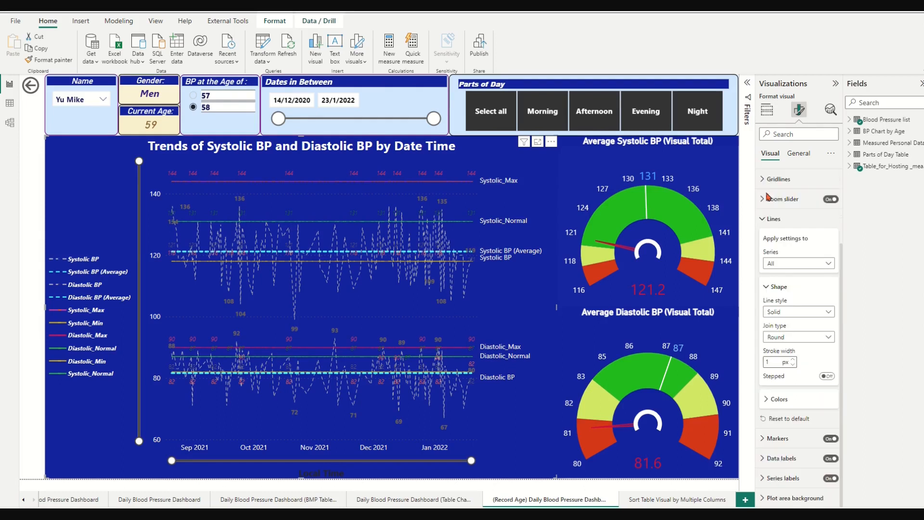
{"action": "left_click", "coordinate": [764, 221]}
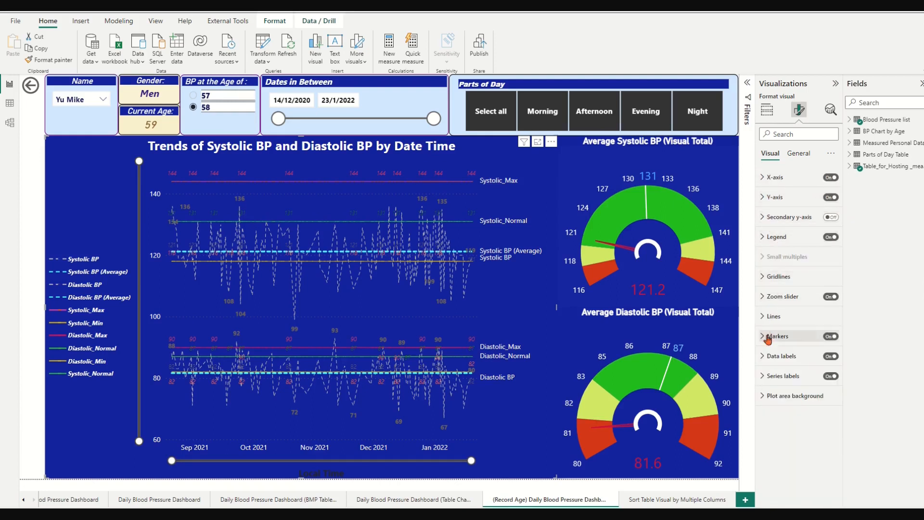
Step: Open the conditional colour formatting for the data label values of the Systolic BP series in the trend chart
{"action": "left_click", "coordinate": [766, 359]}
{"action": "scroll", "coordinate": [796, 332], "scroll_direction": "down", "scroll_amount": 1}
{"action": "scroll", "coordinate": [796, 330], "scroll_direction": "down", "scroll_amount": 2}
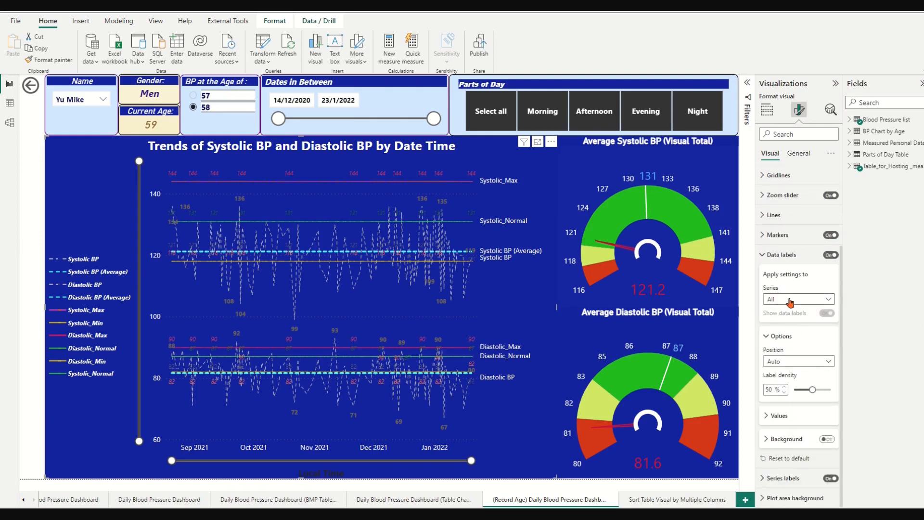
{"action": "left_click", "coordinate": [829, 302]}
{"action": "left_click", "coordinate": [789, 325]}
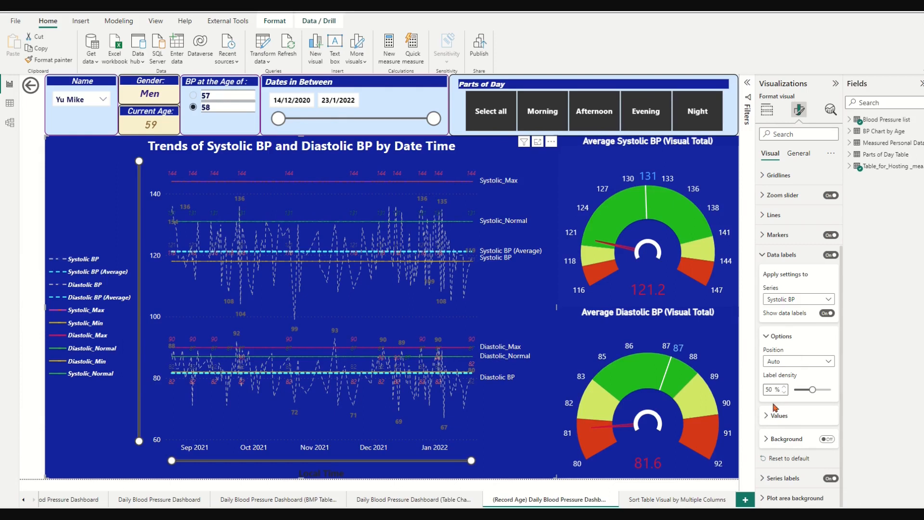
{"action": "left_click", "coordinate": [767, 416]}
{"action": "scroll", "coordinate": [796, 371], "scroll_direction": "down", "scroll_amount": 3}
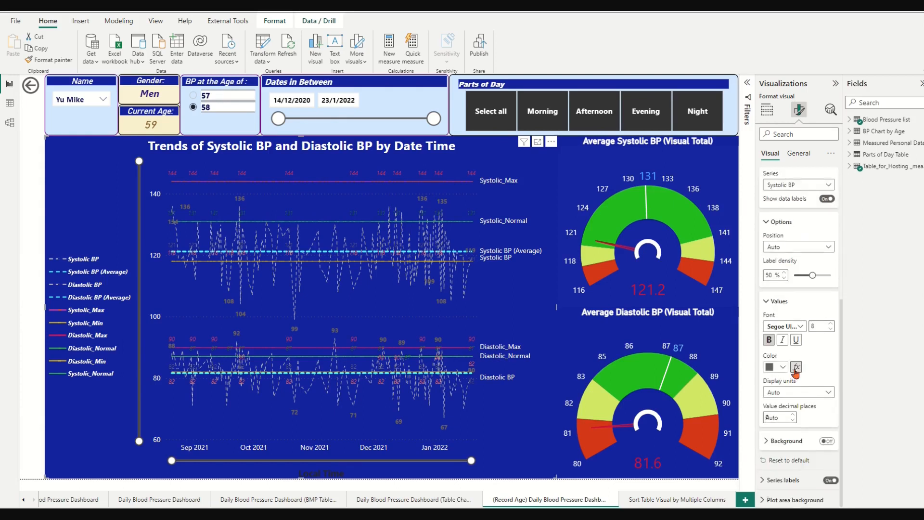
{"action": "left_click", "coordinate": [796, 365]}
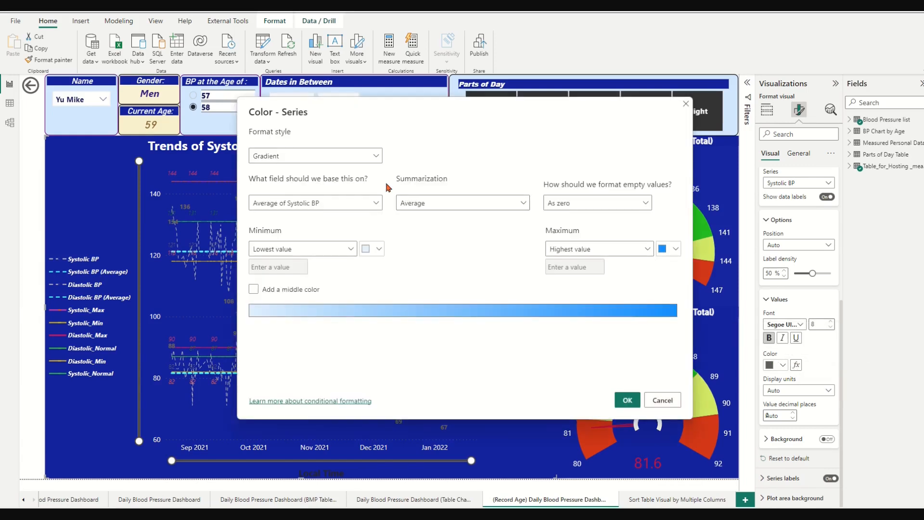
Step: Colour the Systolic BP data labels by field value, based on the first Systolic record colour Indicator from the Blood Pressure list
{"action": "left_click", "coordinate": [376, 157]}
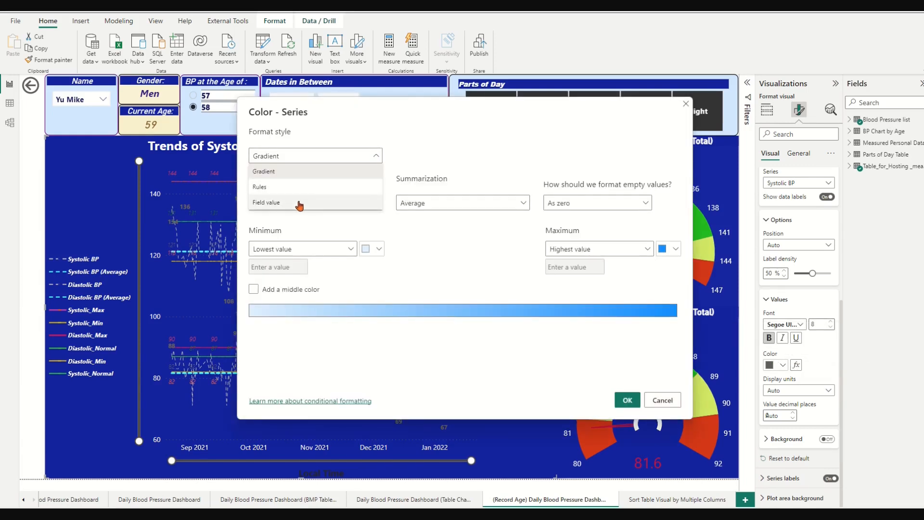
{"action": "left_click", "coordinate": [296, 203]}
{"action": "left_click", "coordinate": [378, 204]}
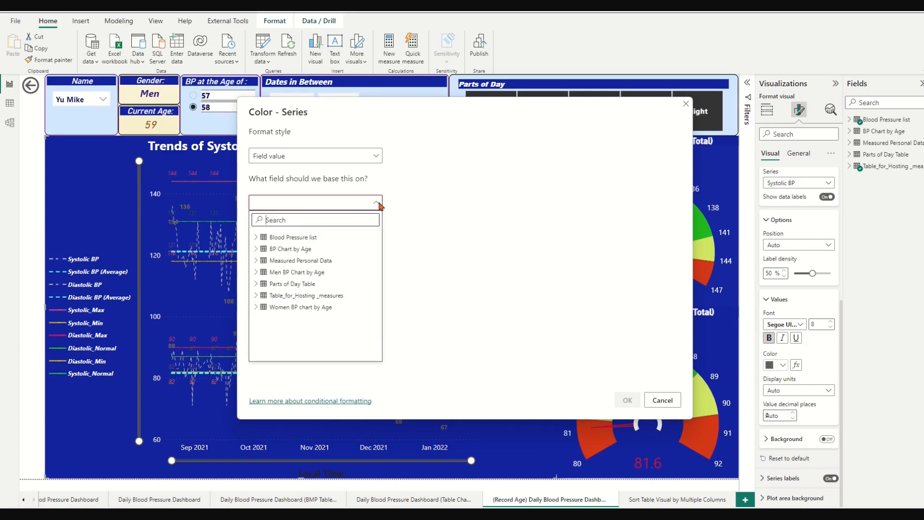
{"action": "left_click", "coordinate": [259, 238]}
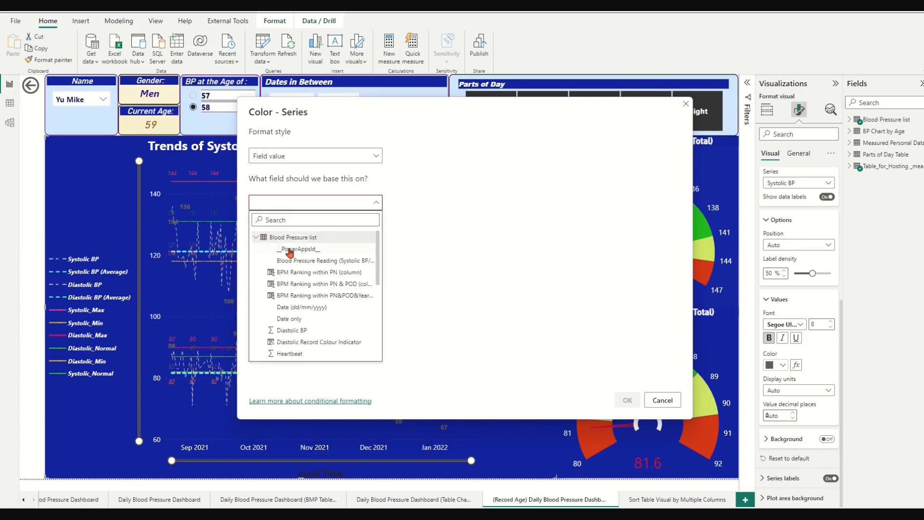
{"action": "scroll", "coordinate": [340, 285], "scroll_direction": "down", "scroll_amount": 5}
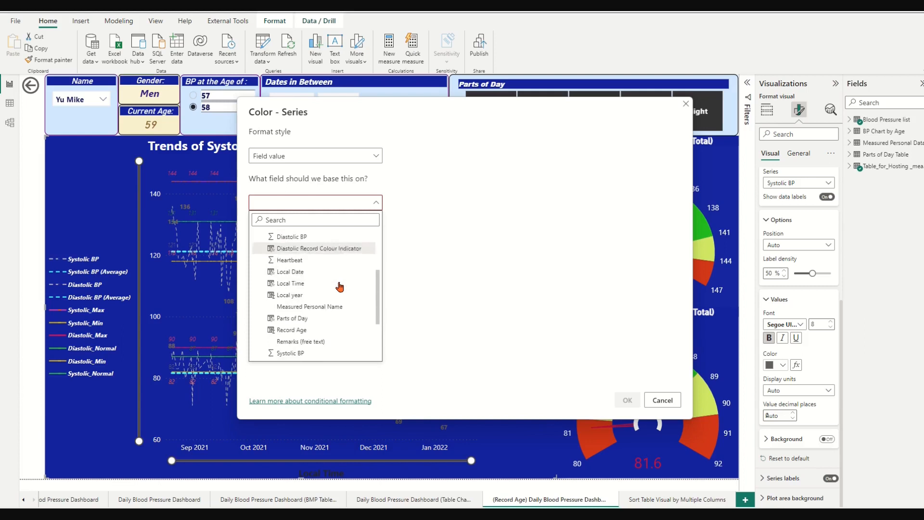
{"action": "left_click", "coordinate": [337, 343]}
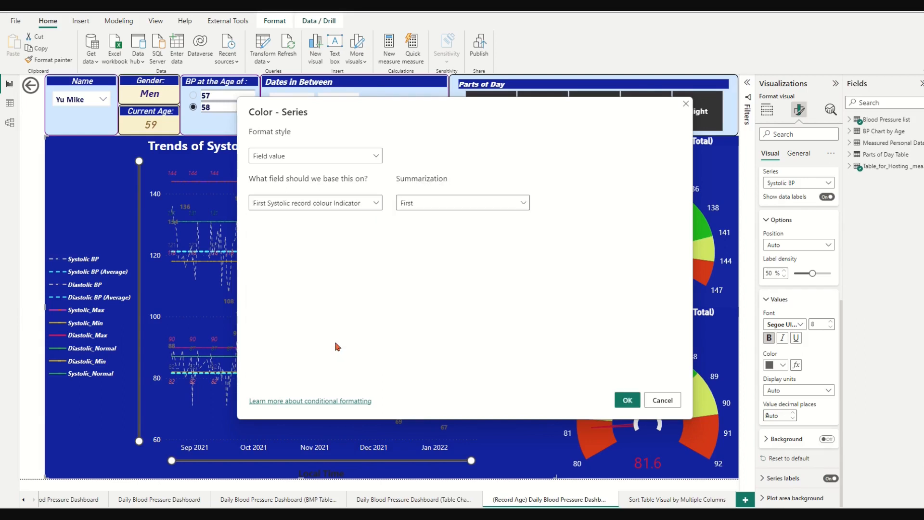
{"action": "left_click", "coordinate": [627, 400]}
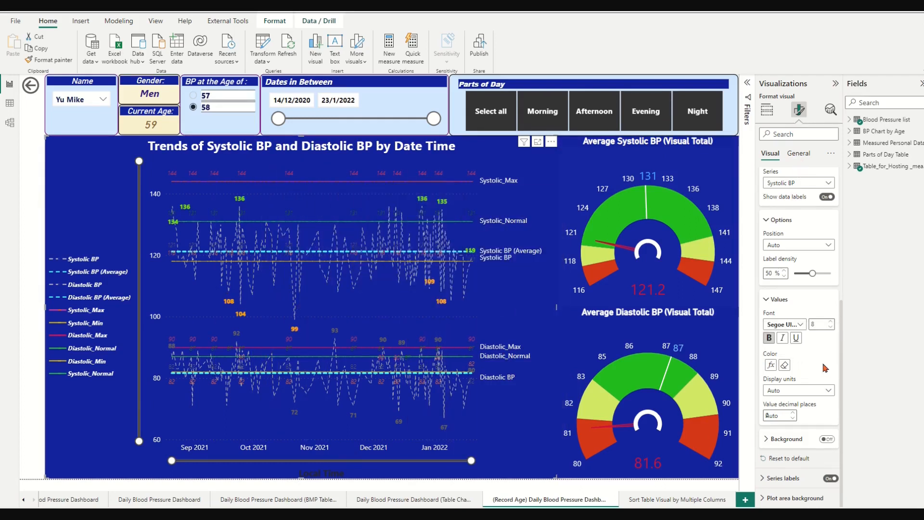
Step: Colour the Diastolic BP data labels by field value, based on the Diastolic Record Colour Indicator from the Blood Pressure list
{"action": "left_click", "coordinate": [799, 183]}
{"action": "left_click", "coordinate": [789, 233]}
{"action": "left_click", "coordinate": [797, 365]}
{"action": "left_click", "coordinate": [373, 156]}
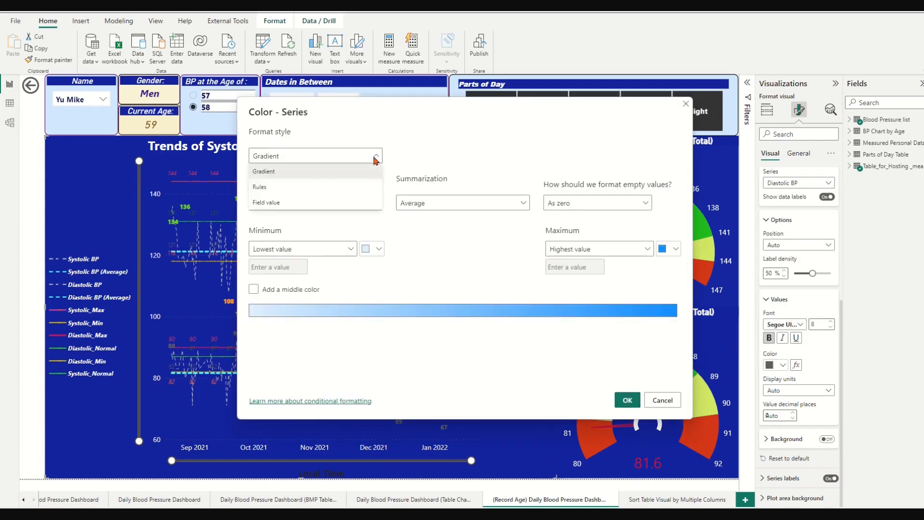
{"action": "left_click", "coordinate": [283, 202]}
{"action": "left_click", "coordinate": [283, 203]}
{"action": "left_click", "coordinate": [256, 239]}
{"action": "left_click", "coordinate": [327, 344]}
{"action": "left_click", "coordinate": [626, 399]}
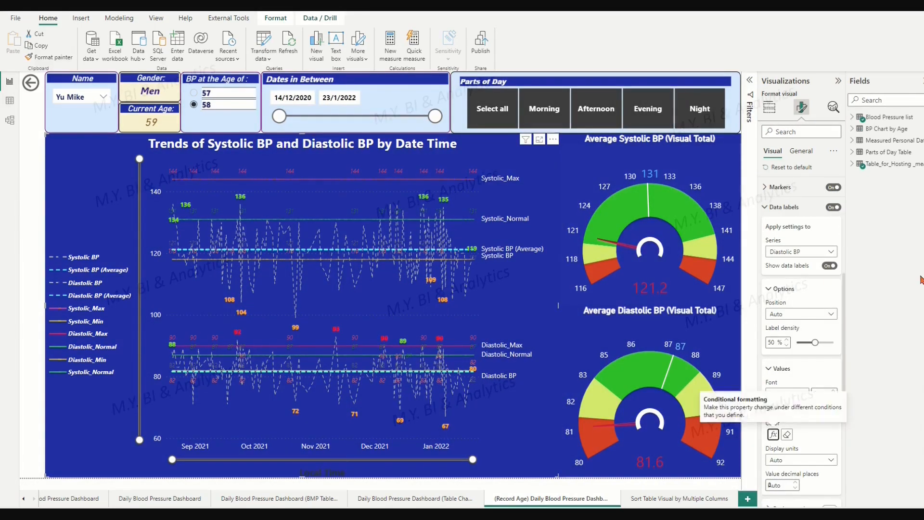
Step: Check the trend chart's label colours for age 57, for another person at ages 24 and 25, and for the original person at age 58
{"action": "left_click", "coordinate": [194, 94]}
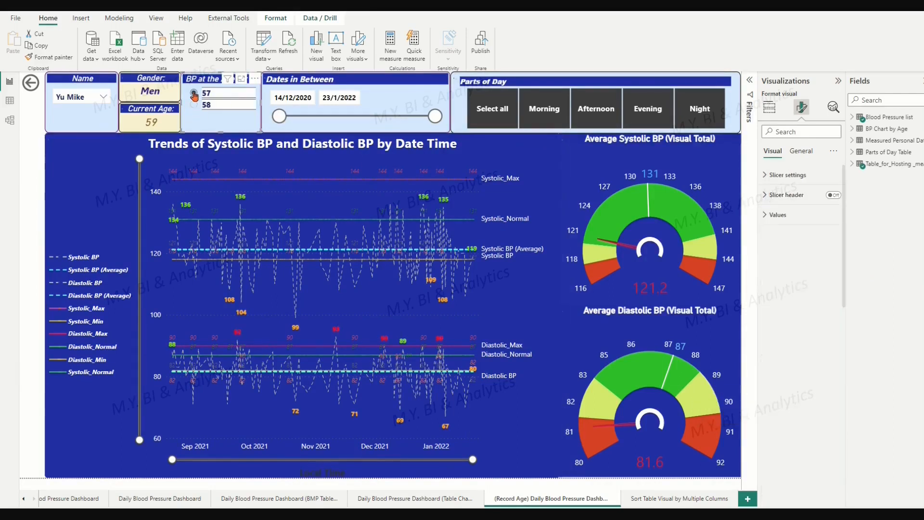
{"action": "mouse_move", "coordinate": [280, 117]}
{"action": "left_mouse_down"}
{"action": "mouse_move", "coordinate": [308, 118]}
{"action": "mouse_move", "coordinate": [272, 121]}
{"action": "left_mouse_up"}
{"action": "left_click", "coordinate": [80, 97]}
{"action": "left_click", "coordinate": [66, 126]}
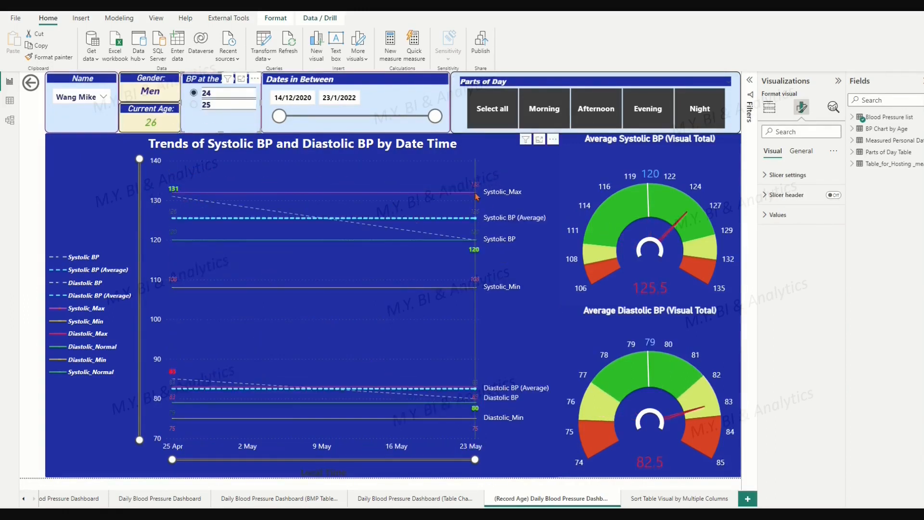
{"action": "left_click", "coordinate": [194, 105]}
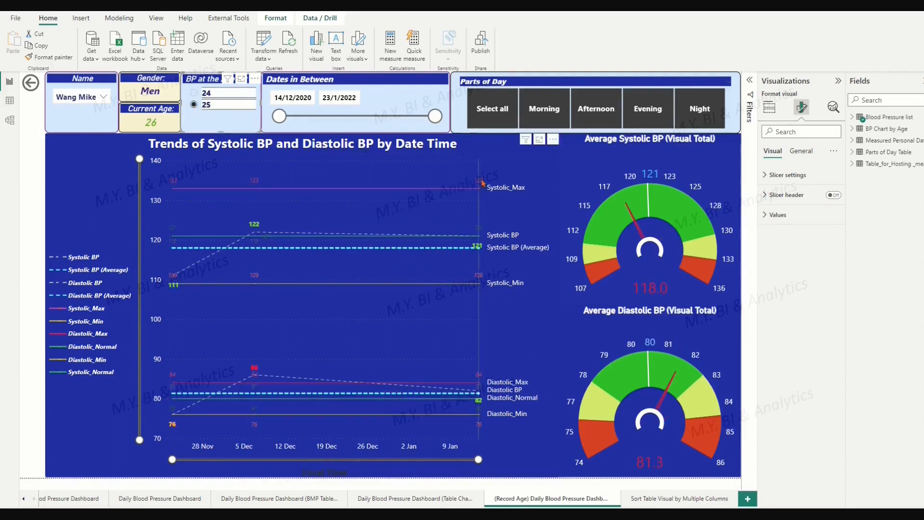
{"action": "left_click", "coordinate": [80, 97]}
{"action": "left_click", "coordinate": [68, 135]}
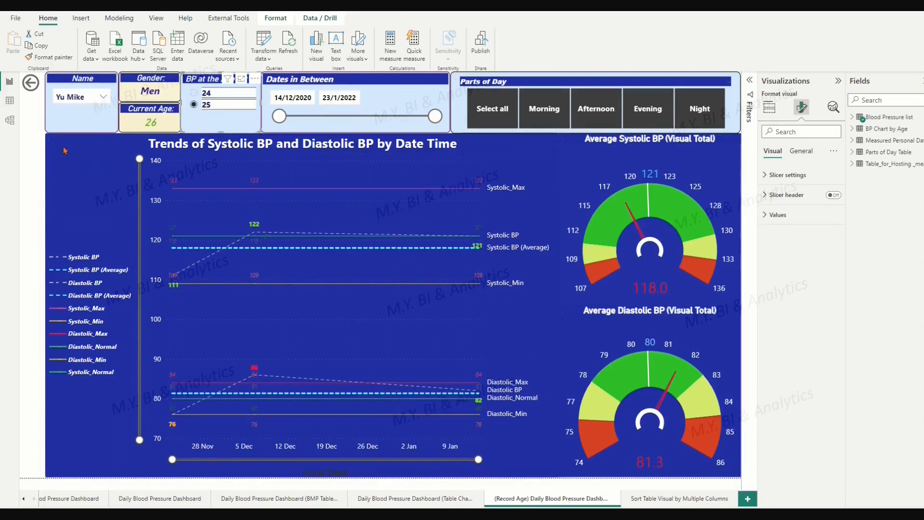
{"action": "left_click", "coordinate": [194, 105]}
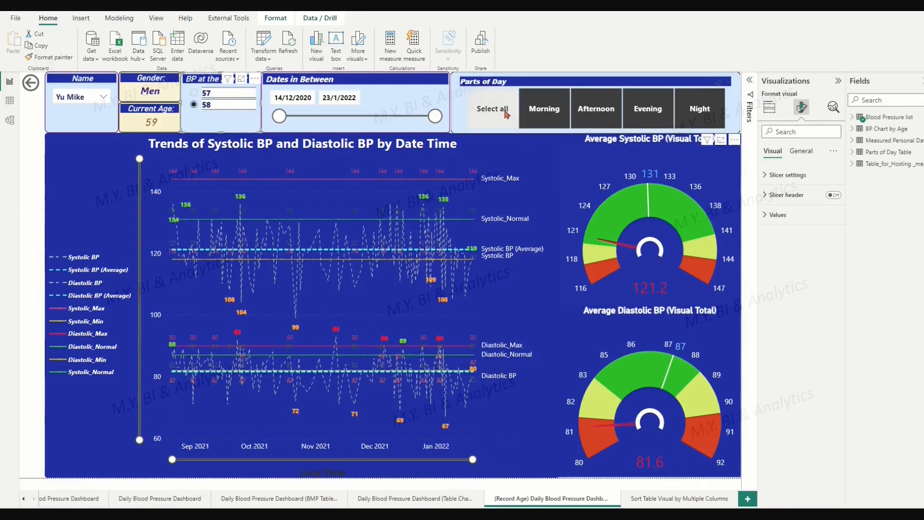
Step: Check the trend chart's label colours for the Morning, Afternoon and Evening parts of day, and clear the Parts of Day filter
{"action": "left_click", "coordinate": [549, 115]}
{"action": "left_click", "coordinate": [607, 110]}
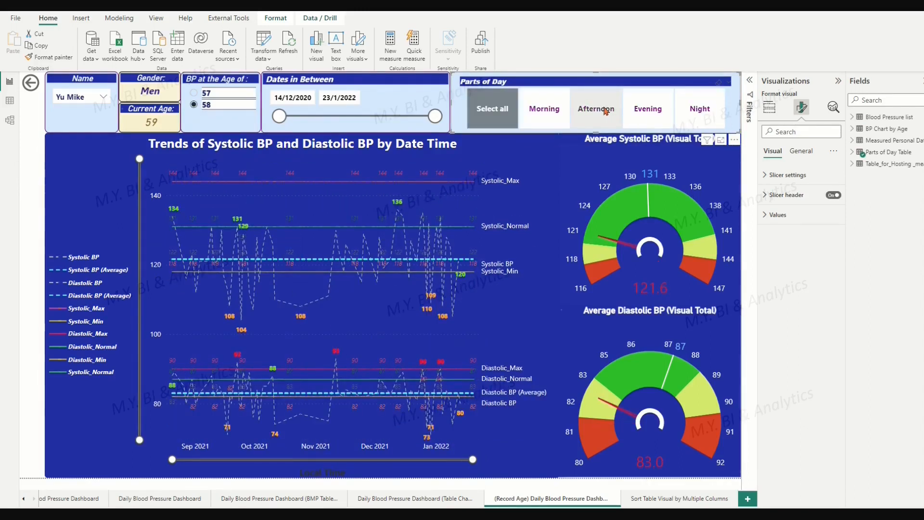
{"action": "left_click", "coordinate": [652, 108]}
{"action": "left_click", "coordinate": [493, 113]}
{"action": "double_click", "coordinate": [493, 114]}
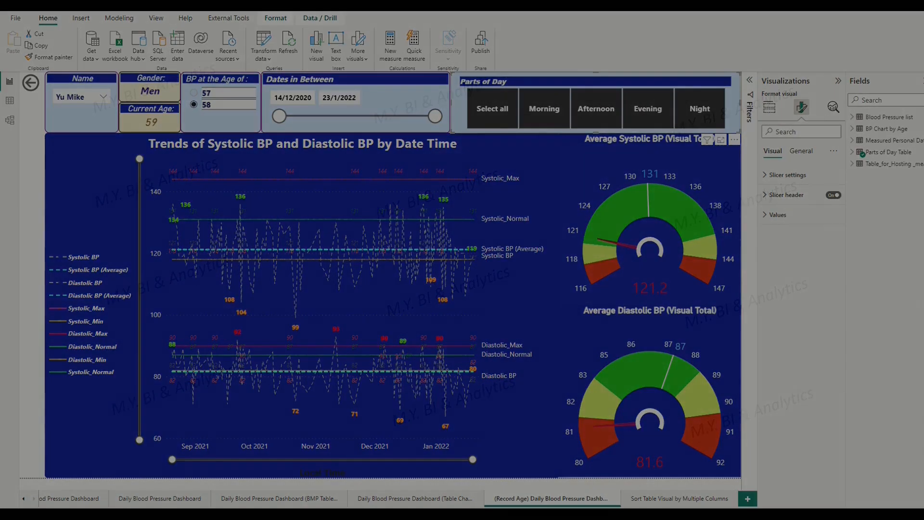